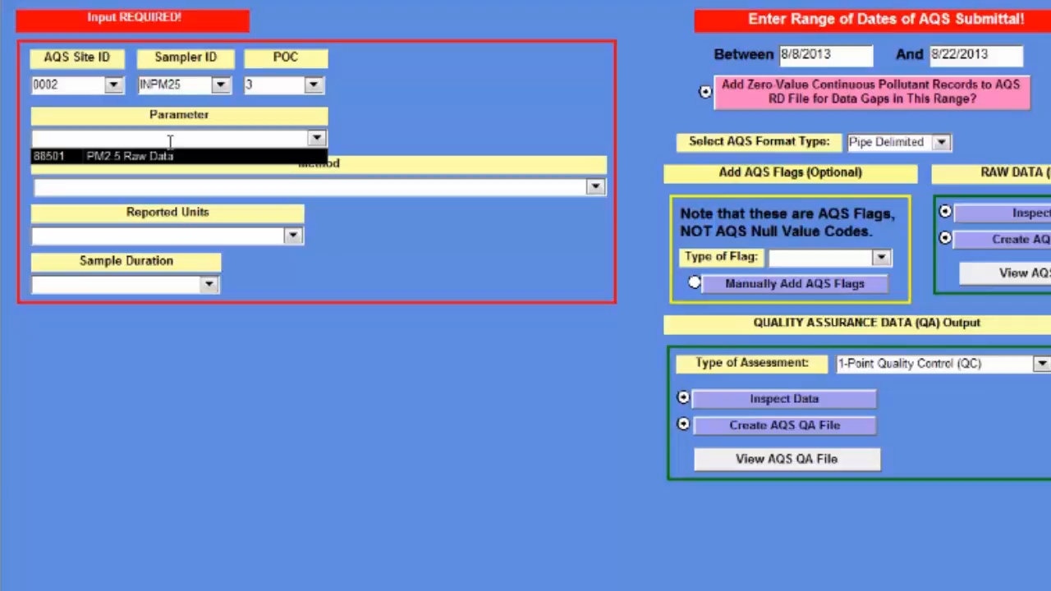
Step: Choose parameter 88501 (PM2.5 Raw Data) and method 733 (Continuous Met-One BAM W/PM2.5 VSCC) for the site
{"action": "left_click", "coordinate": [169, 156]}
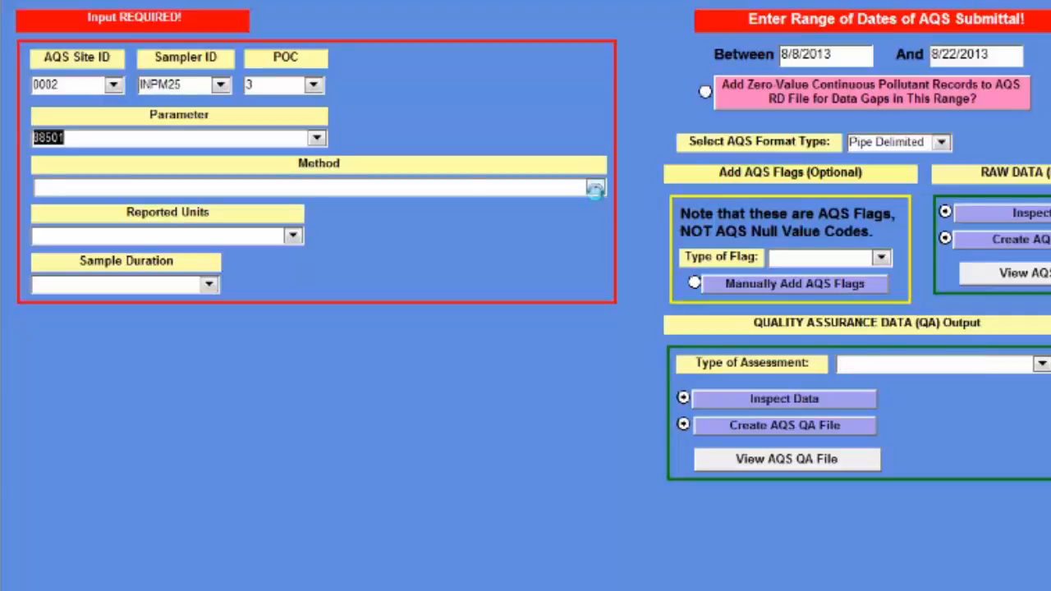
{"action": "left_click", "coordinate": [594, 186]}
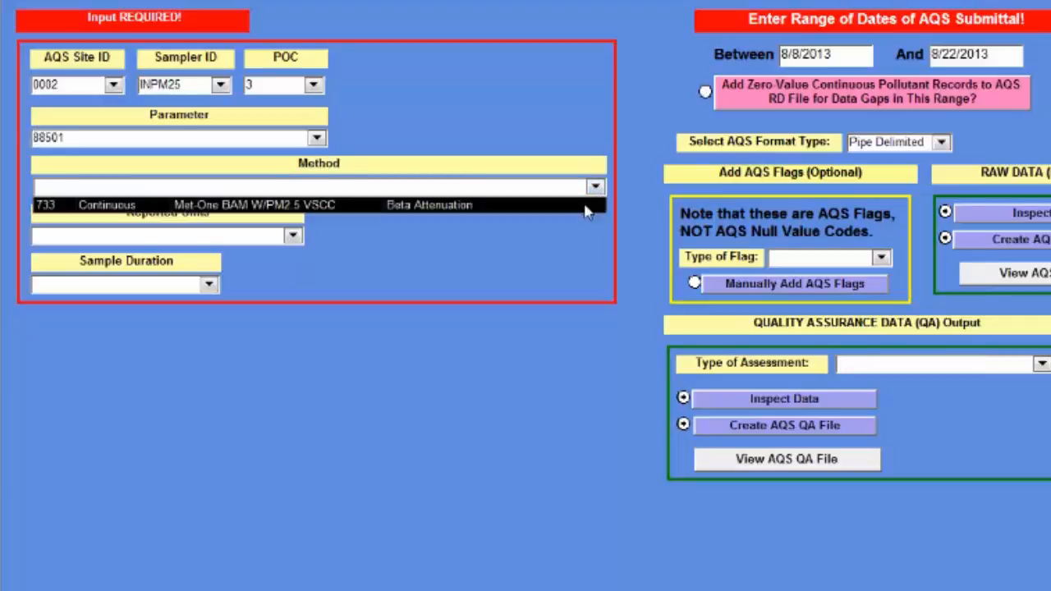
{"action": "left_click", "coordinate": [575, 205]}
Step: Set the reported units to 105 (Micrograms/cubic meter (LC)) and the sample duration to 1 HOUR
{"action": "left_click", "coordinate": [292, 236]}
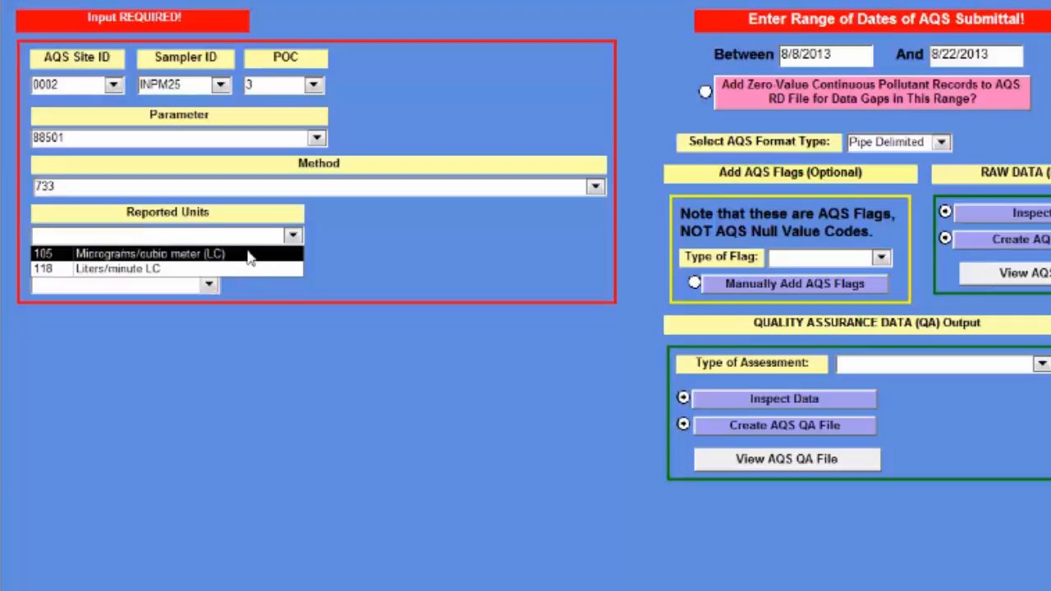
{"action": "left_click", "coordinate": [249, 256]}
{"action": "left_click", "coordinate": [208, 284]}
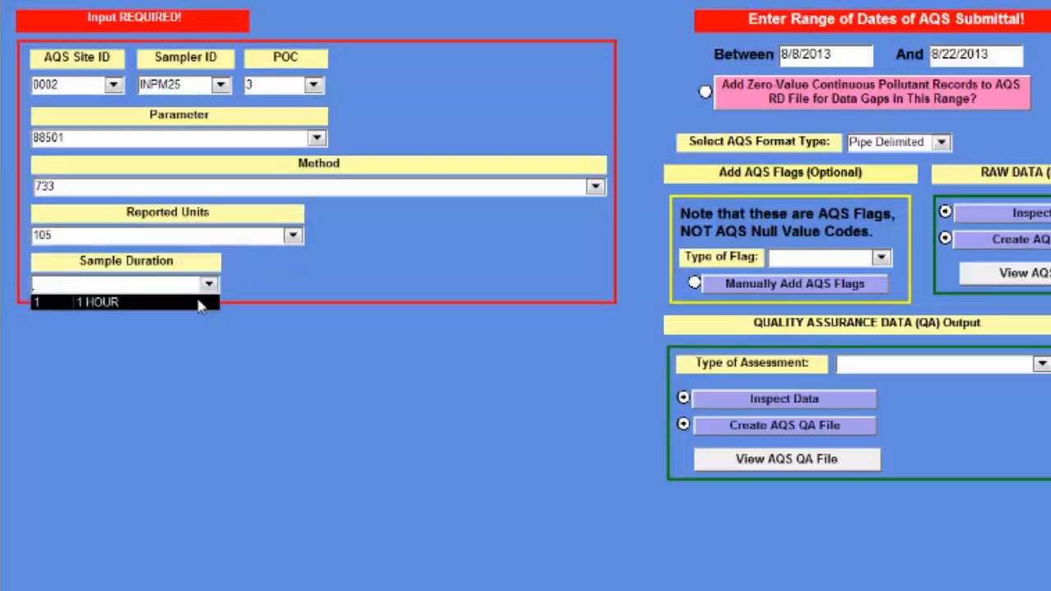
{"action": "left_click", "coordinate": [199, 303]}
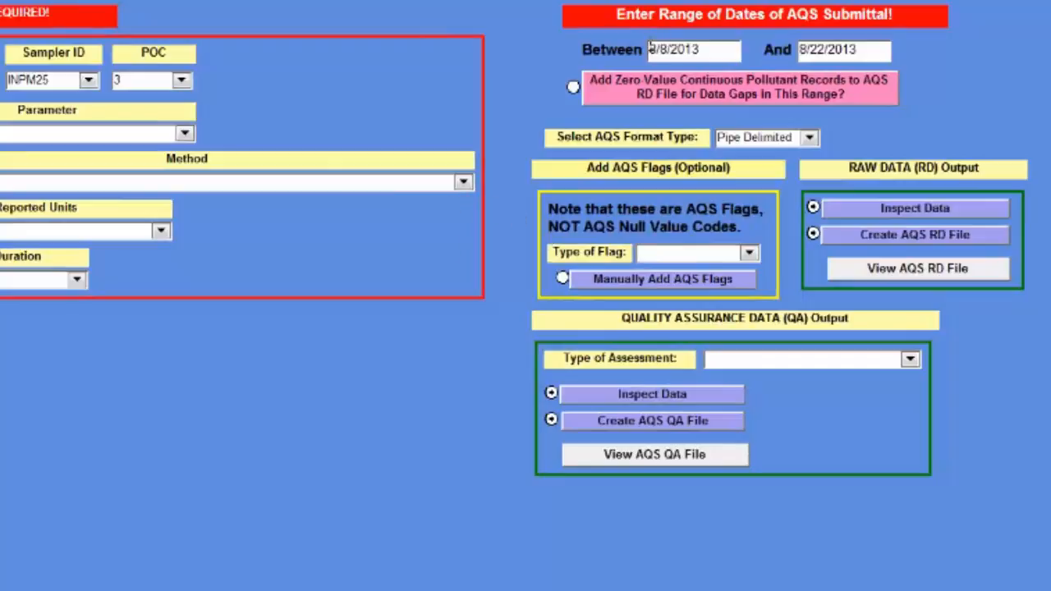
Step: Set the AQS submittal date range to 1/5/2015 through 1/19/2015 and the type of AQS flag to Quality Assurance
{"action": "left_click_drag", "start_coordinate": [650, 49], "coordinate": [810, 57]}
{"action": "type", "text": "1/5/"}
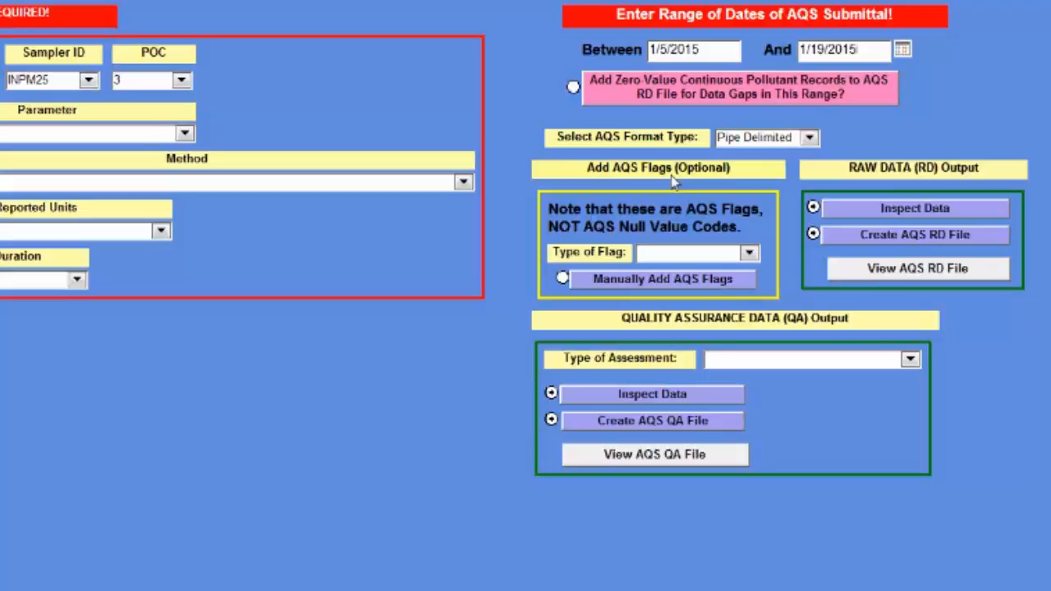
{"action": "left_click", "coordinate": [750, 254]}
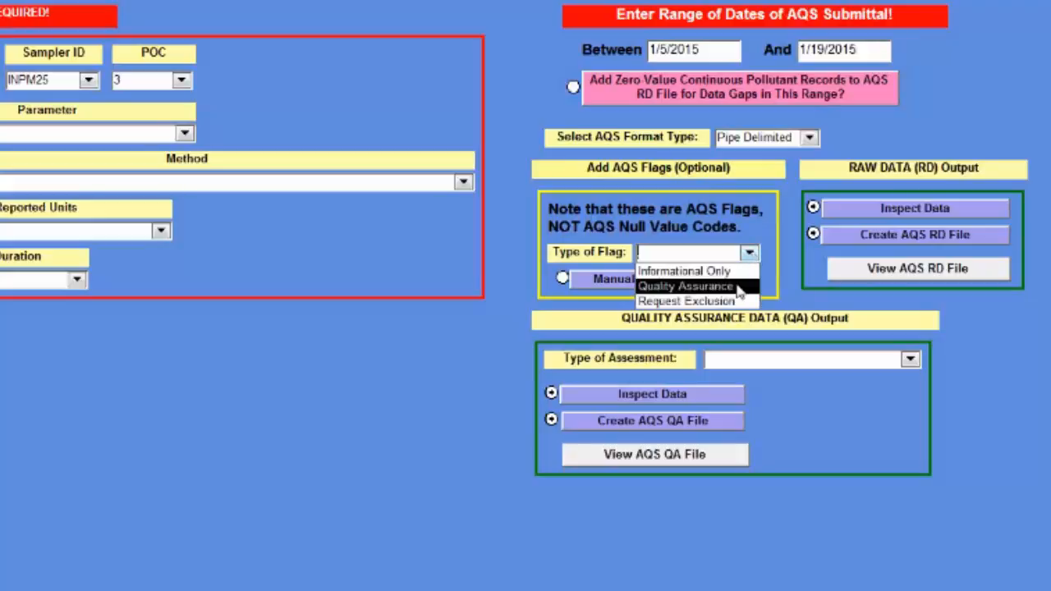
{"action": "left_click", "coordinate": [737, 287]}
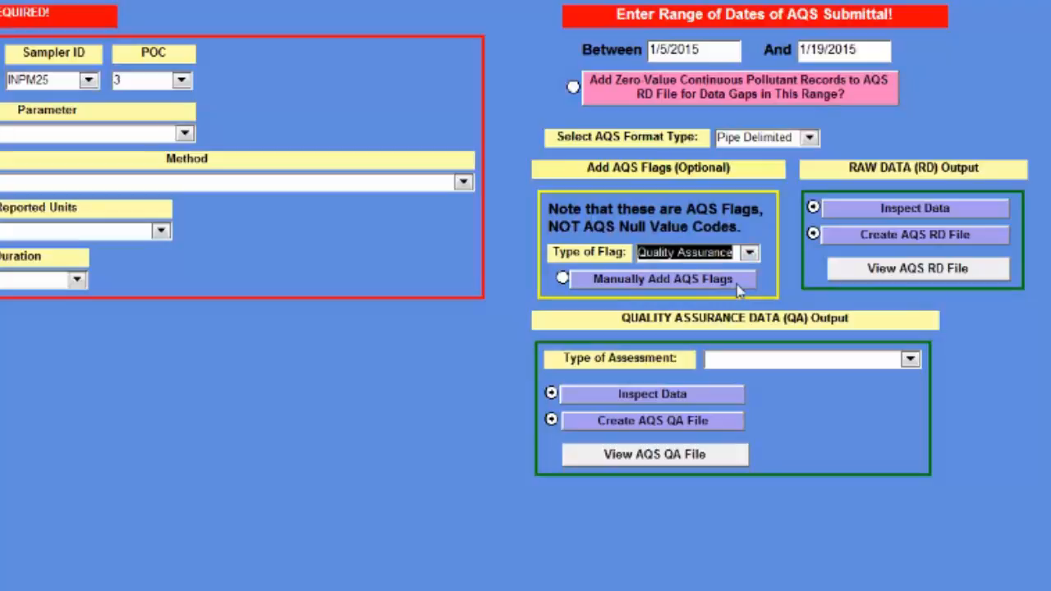
{"action": "left_click", "coordinate": [749, 253]}
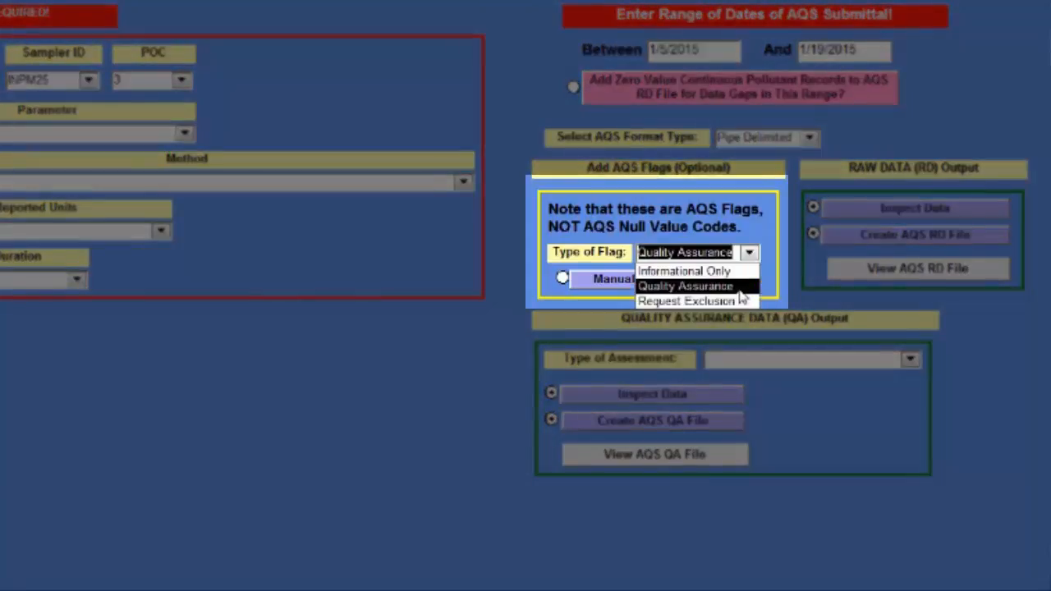
{"action": "left_click", "coordinate": [740, 290]}
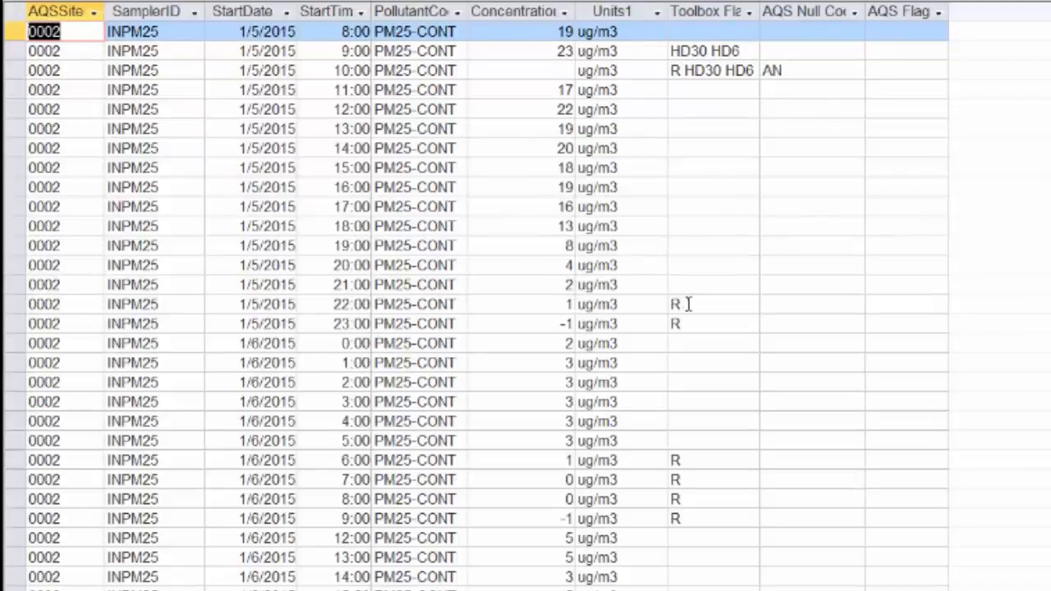
Step: Assign the AQS flag MD (Value less than MDL) to the 22:00 and 23:00 records of 1/5/2015
{"action": "left_click", "coordinate": [872, 303]}
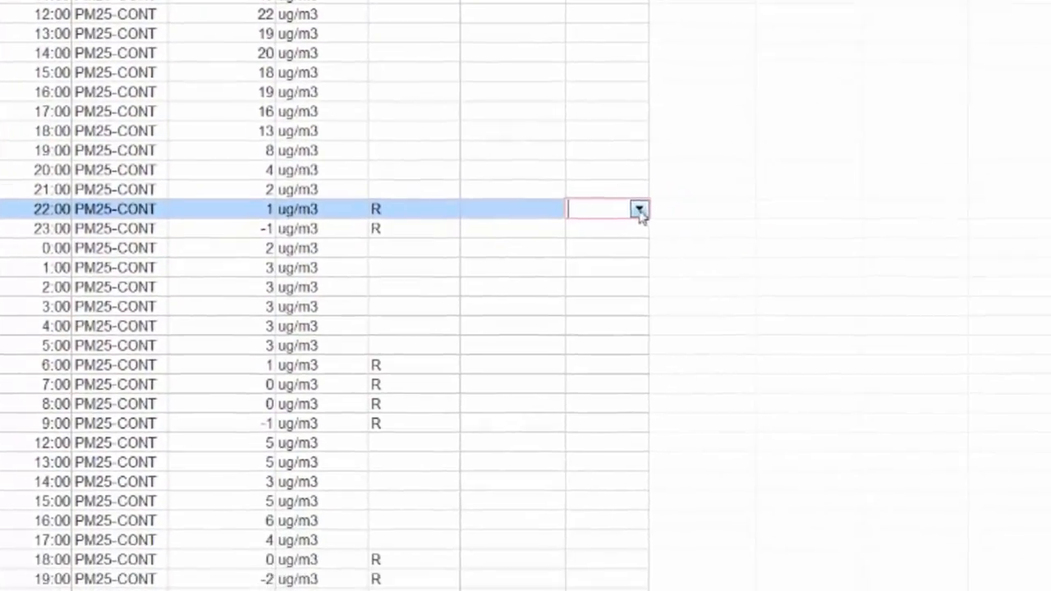
{"action": "left_click", "coordinate": [638, 209]}
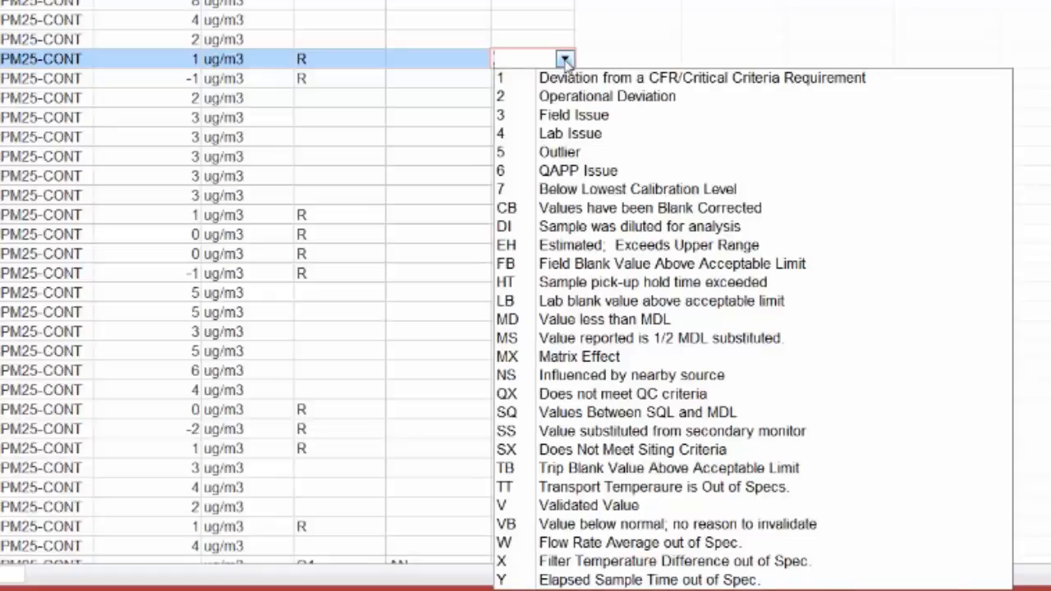
{"action": "left_click", "coordinate": [614, 320]}
{"action": "key", "text": "Return"}
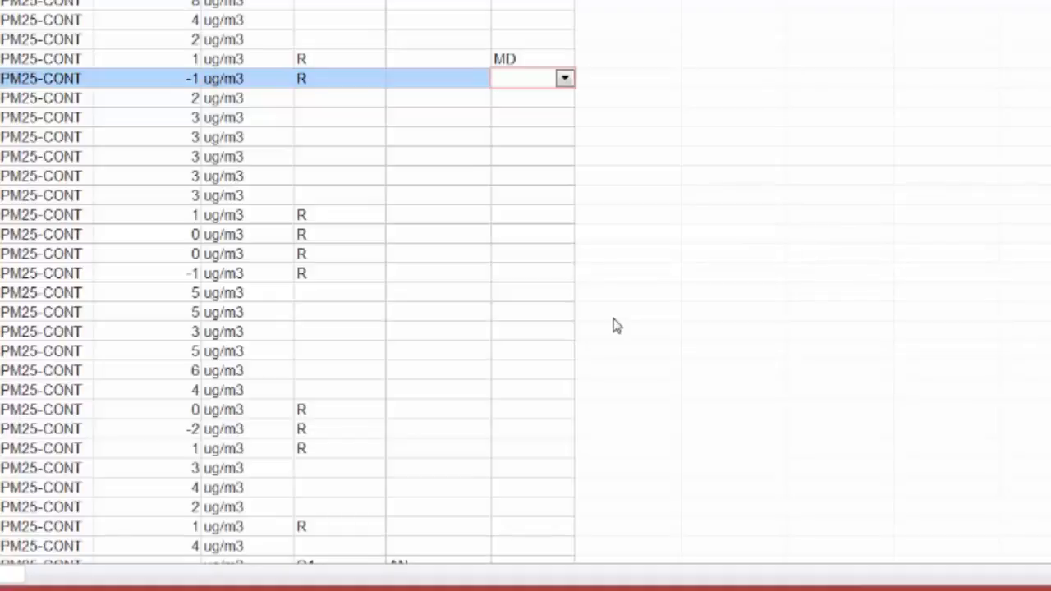
{"action": "key", "text": "ctrl+apostrophe"}
{"action": "key", "text": "Return"}
Step: Assign the AQS flag MD to the four R-flagged records from 6:00 to 9:00 on 1/6/2015
{"action": "key", "text": "Down"}
{"action": "key", "text": "Down"}
{"action": "key", "text": "Down"}
{"action": "key", "text": "Down"}
{"action": "key", "text": "Down"}
{"action": "key", "text": "Down"}
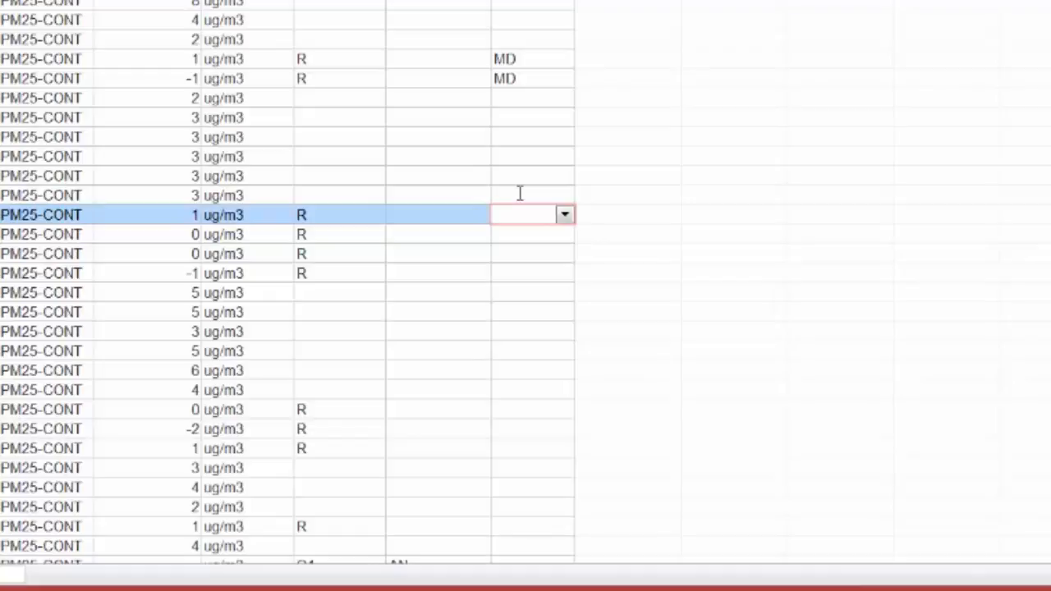
{"action": "left_click", "coordinate": [564, 216]}
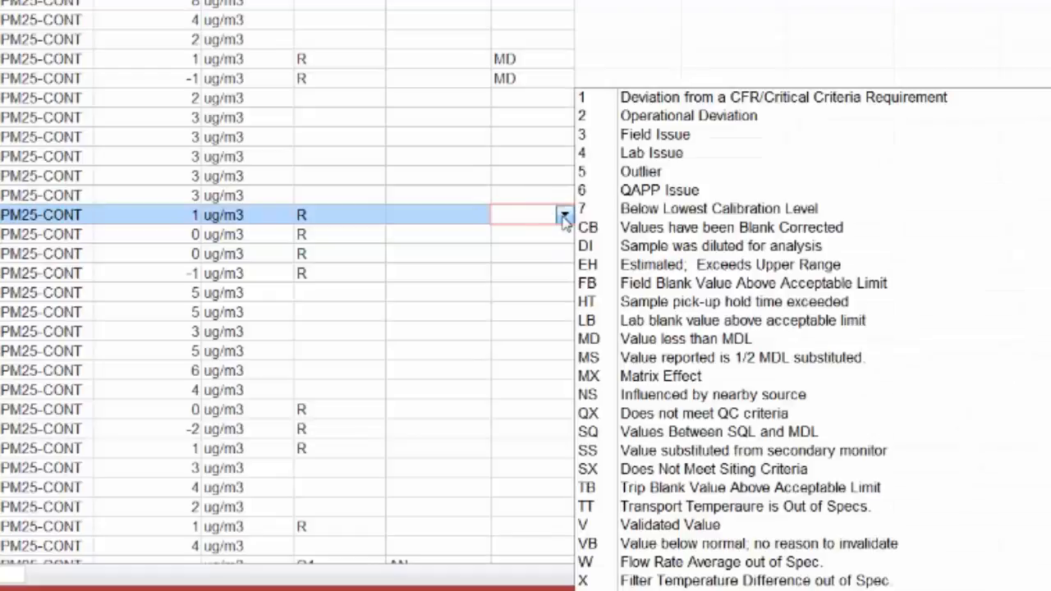
{"action": "left_click", "coordinate": [632, 338]}
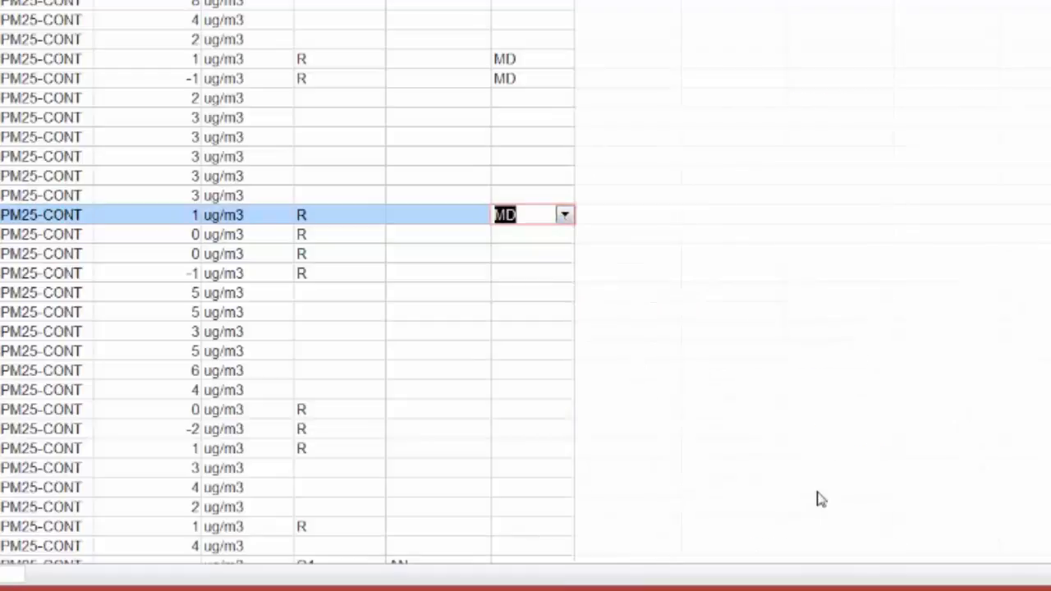
{"action": "key", "text": "Down"}
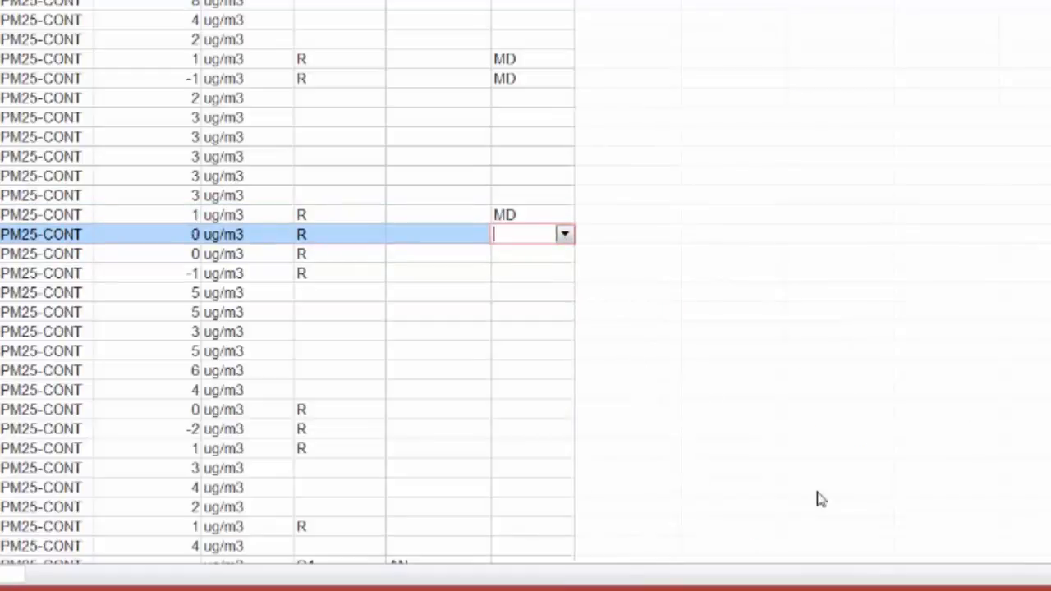
{"action": "key", "text": "m"}
{"action": "key", "text": "Down"}
{"action": "key", "text": "m"}
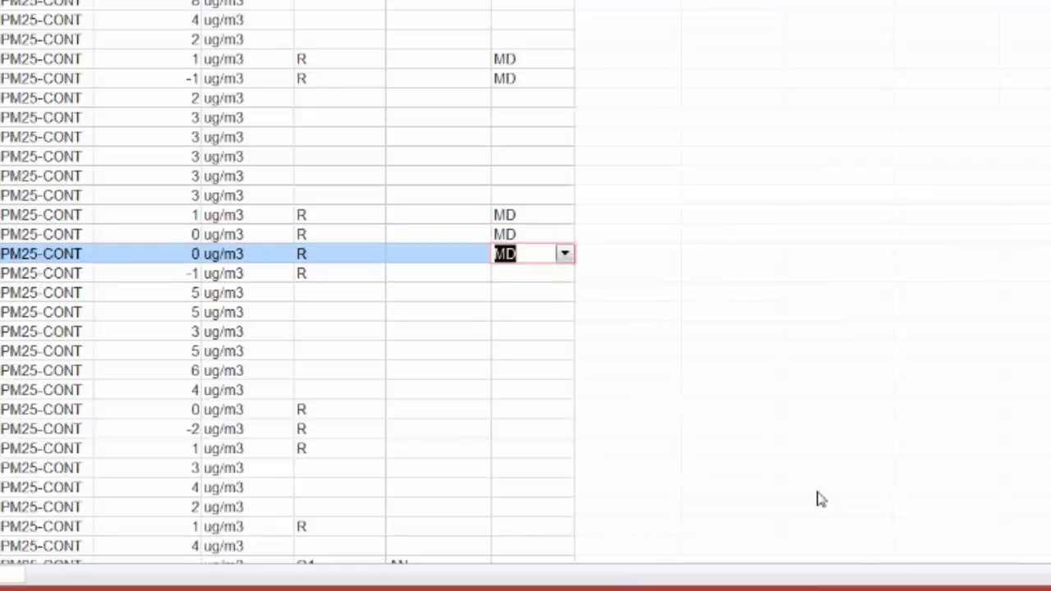
{"action": "key", "text": "Down"}
{"action": "type", "text": "m"}
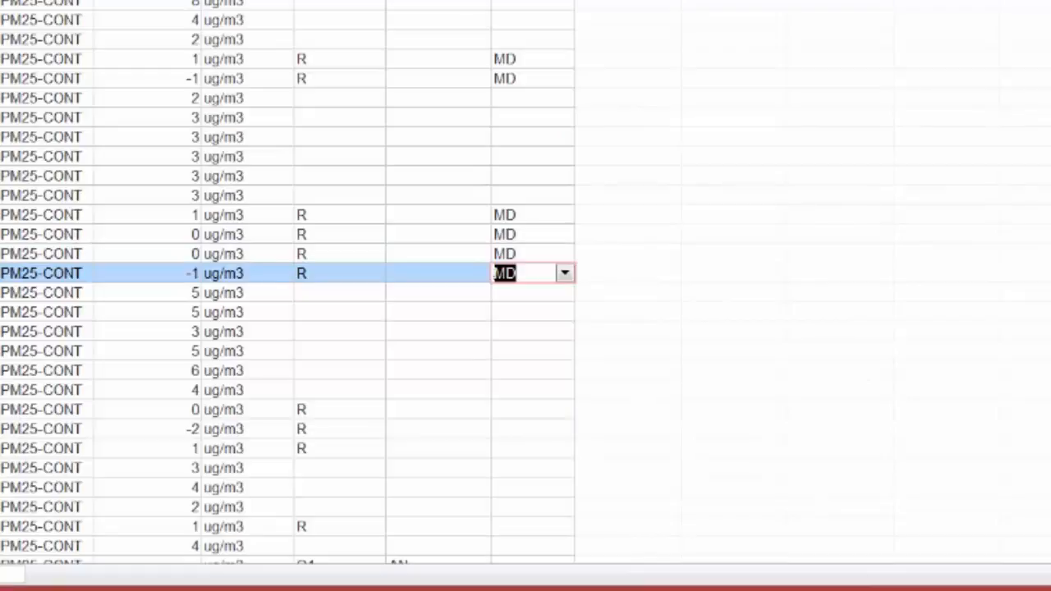
Step: Assign the AQS flag MD to the four R-flagged records from 18:00 on 1/6/2015 up to the block of Q1 records
{"action": "scroll", "coordinate": [526, 279], "scroll_direction": "down", "scroll_amount": 1}
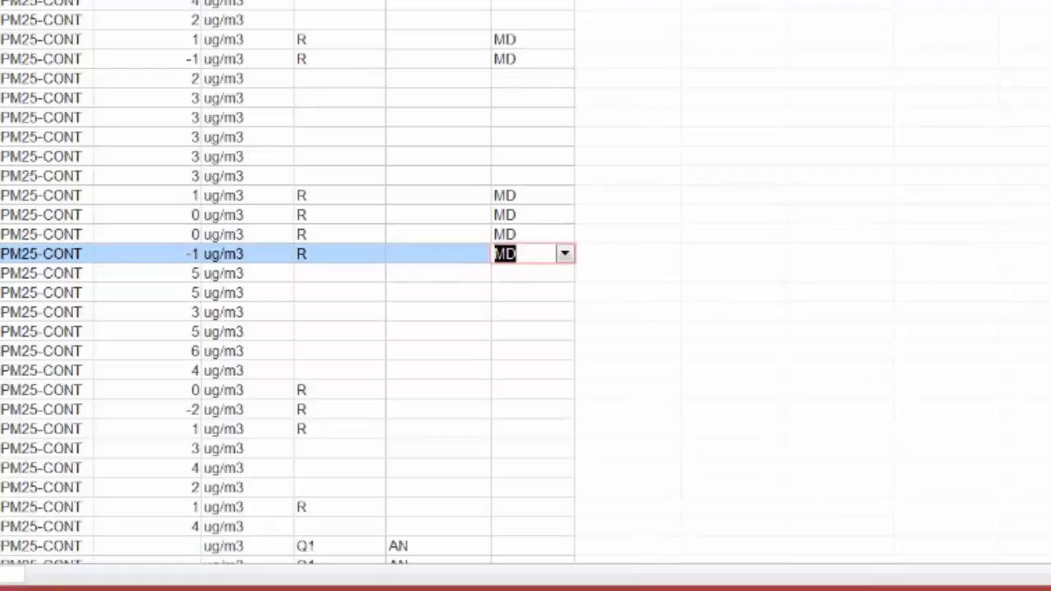
{"action": "scroll", "coordinate": [289, 266], "scroll_direction": "down", "scroll_amount": 1}
{"action": "scroll", "coordinate": [289, 279], "scroll_direction": "down", "scroll_amount": 3}
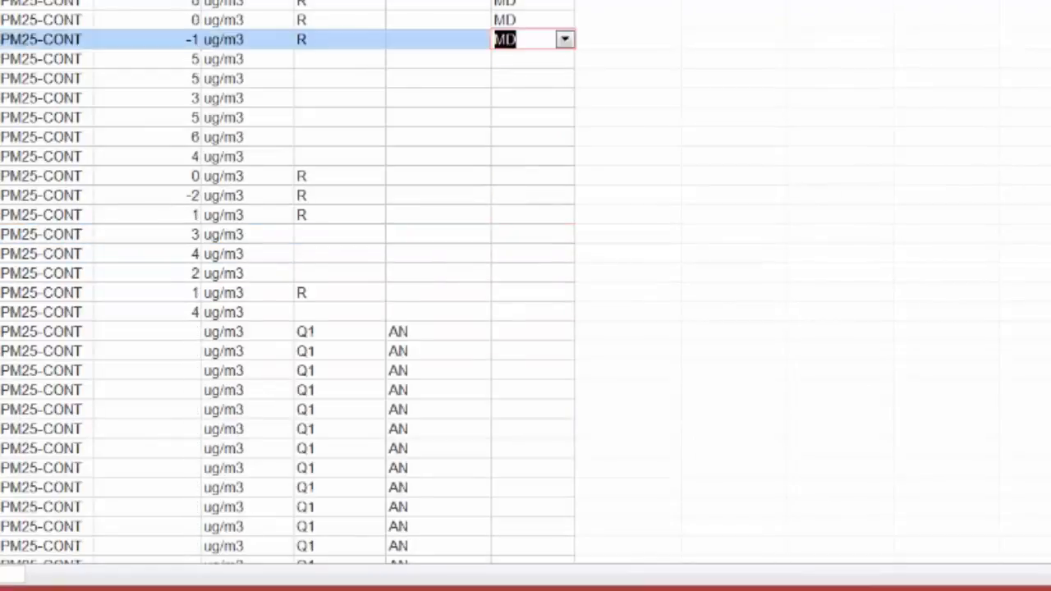
{"action": "scroll", "coordinate": [533, 176], "scroll_direction": "down", "scroll_amount": 1}
{"action": "left_click", "coordinate": [534, 156]}
{"action": "left_click", "coordinate": [563, 161]}
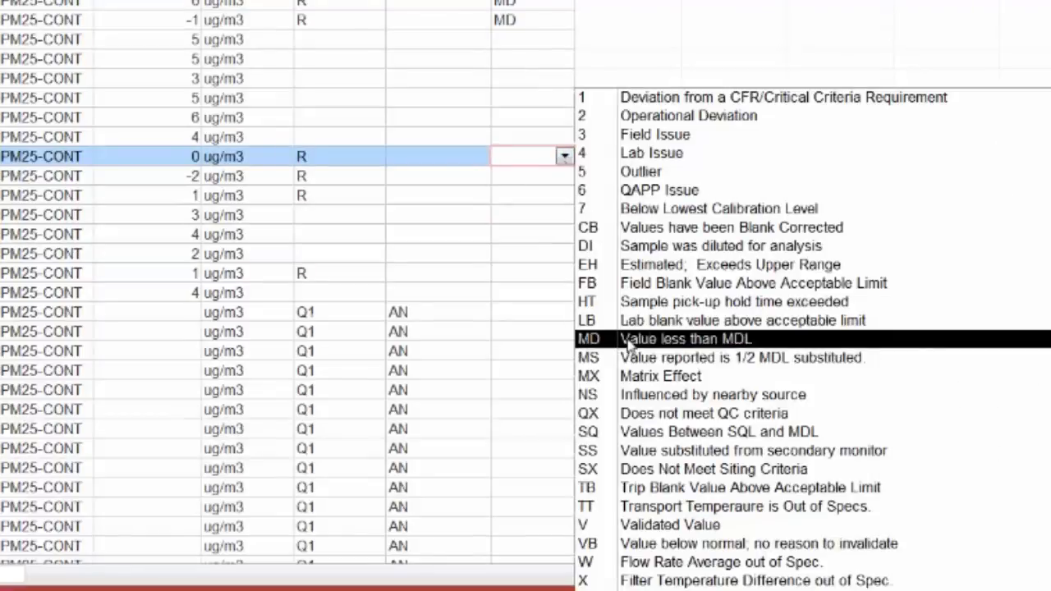
{"action": "left_click", "coordinate": [626, 340]}
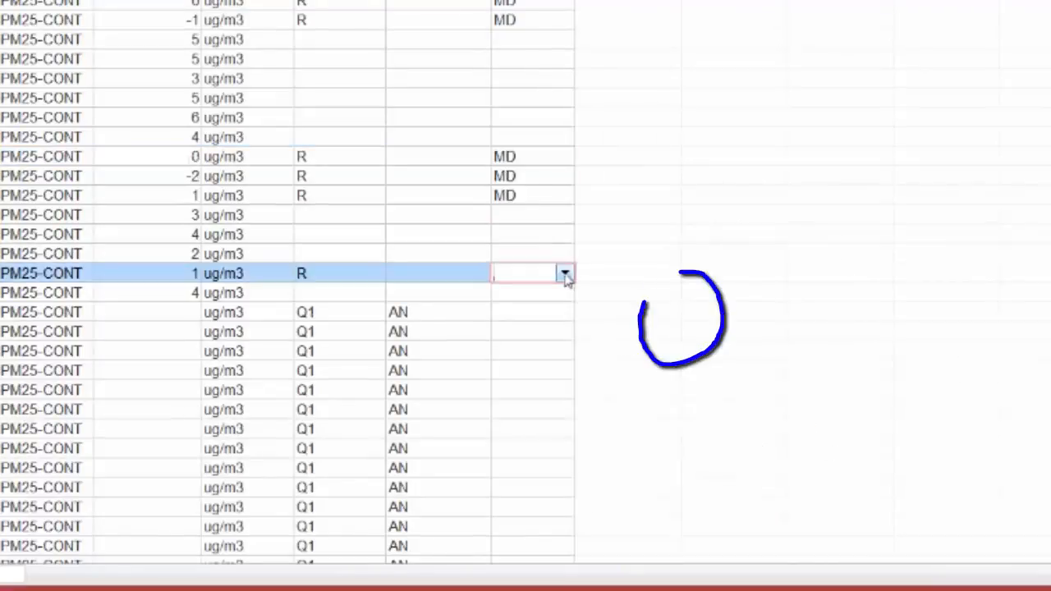
{"action": "left_click", "coordinate": [563, 274]}
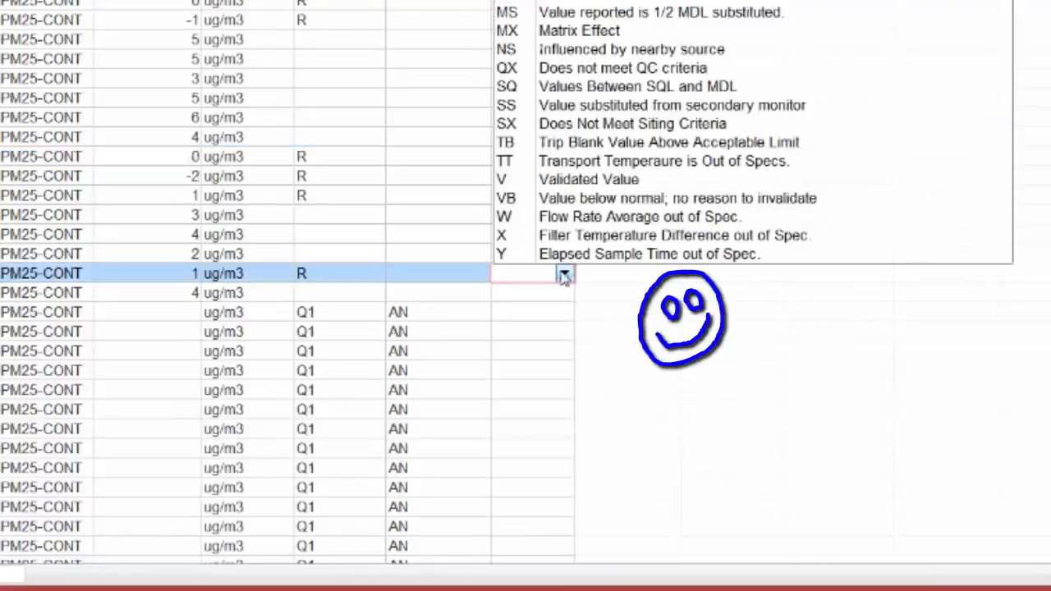
{"action": "left_click", "coordinate": [543, 0]}
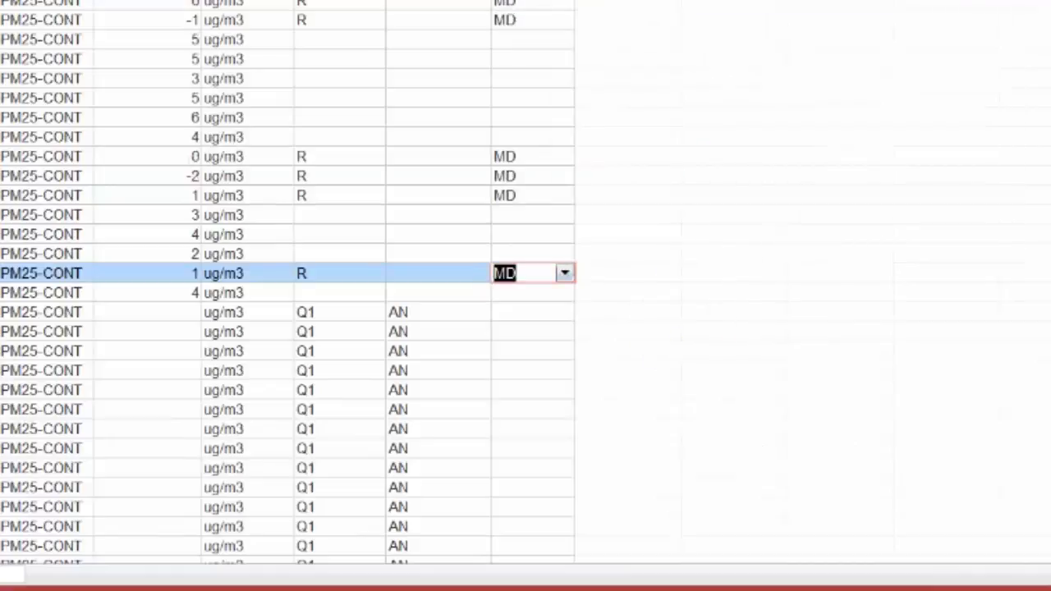
Step: Examine the remaining records through the end of the table for further low concentrations that need an AQS flag
{"action": "scroll", "coordinate": [287, 281], "scroll_direction": "down", "scroll_amount": 2}
{"action": "scroll", "coordinate": [152, 212], "scroll_direction": "down", "scroll_amount": 4}
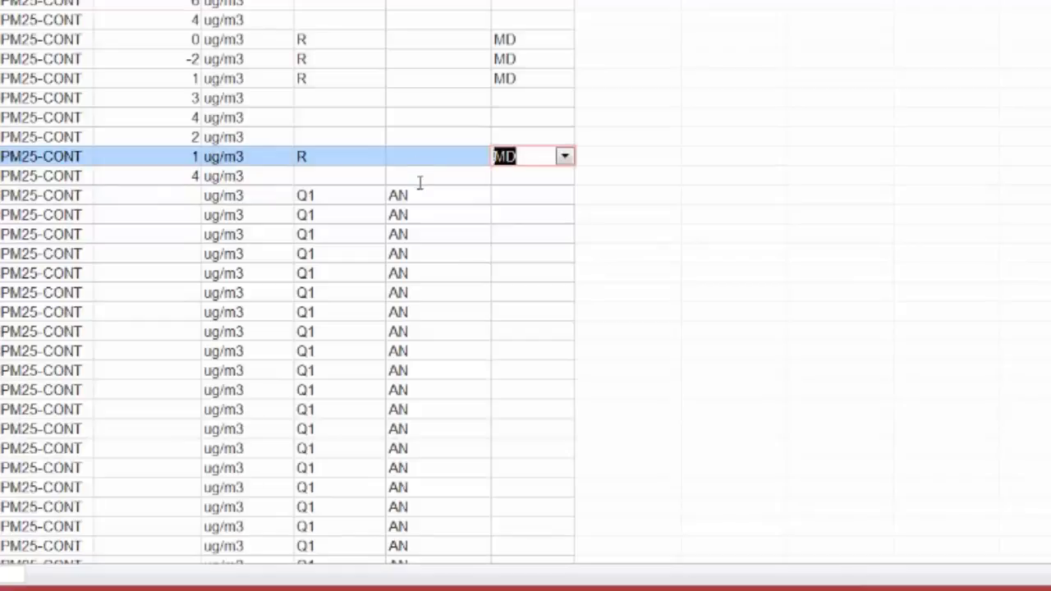
{"action": "scroll", "coordinate": [408, 262], "scroll_direction": "down", "scroll_amount": 5}
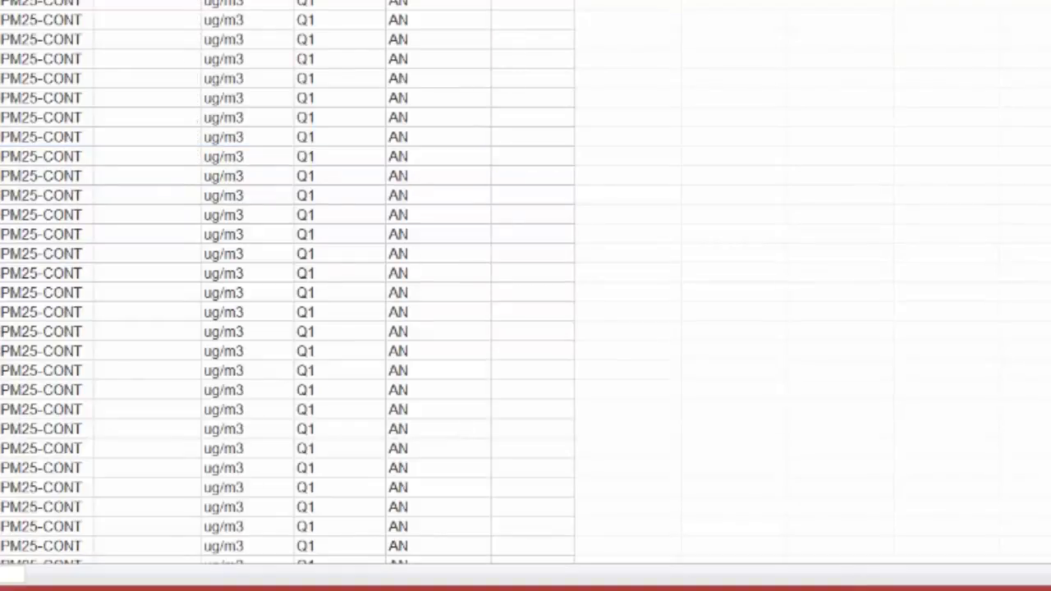
{"action": "scroll", "coordinate": [37, 568], "scroll_direction": "down", "scroll_amount": 5}
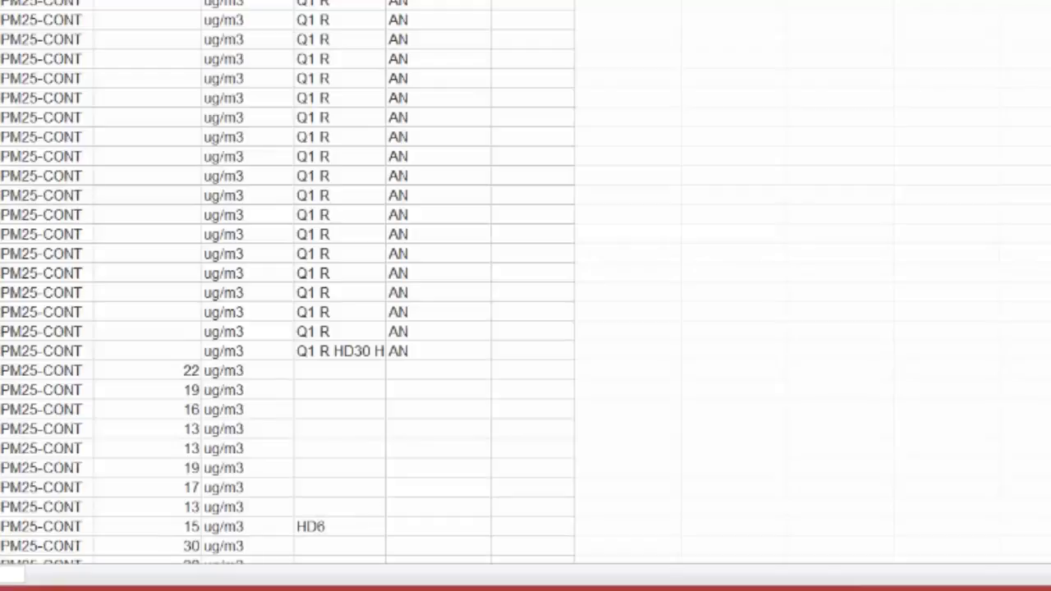
{"action": "scroll", "coordinate": [287, 279], "scroll_direction": "down", "scroll_amount": 5}
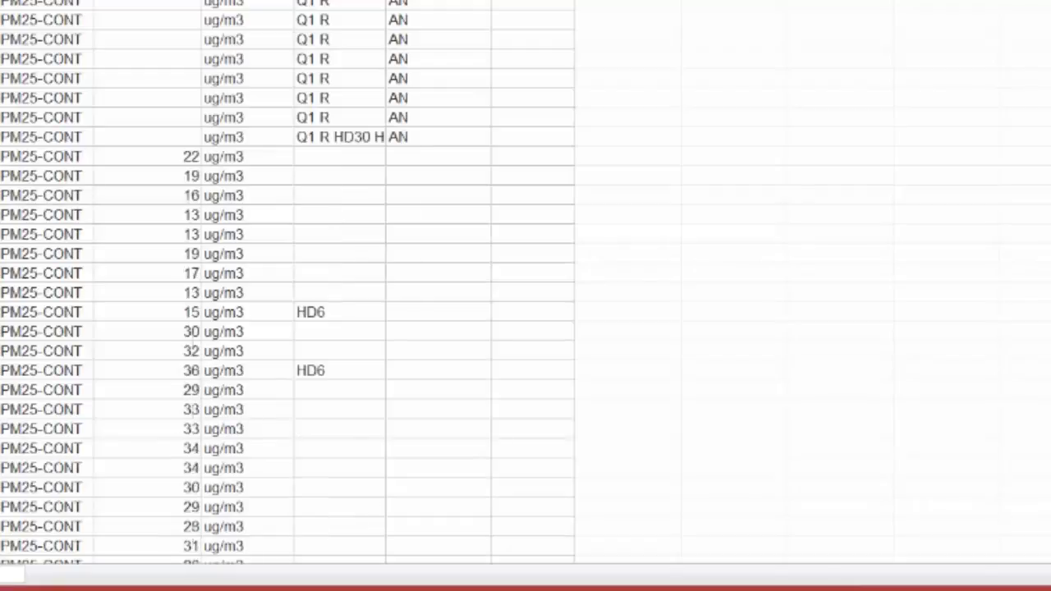
{"action": "scroll", "coordinate": [287, 279], "scroll_direction": "down", "scroll_amount": 8}
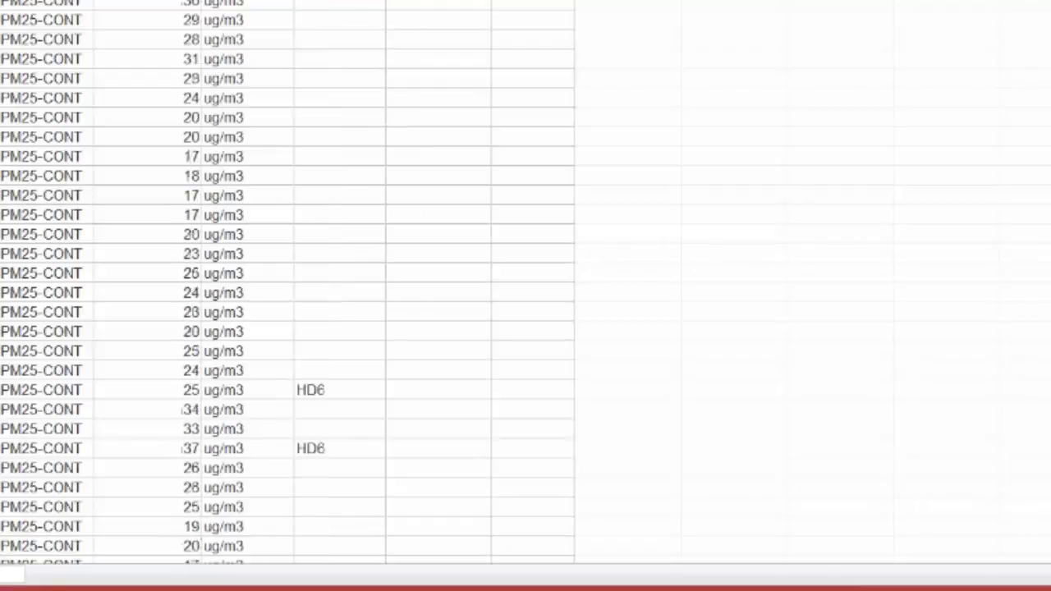
{"action": "scroll", "coordinate": [504, 471], "scroll_direction": "down", "scroll_amount": 8}
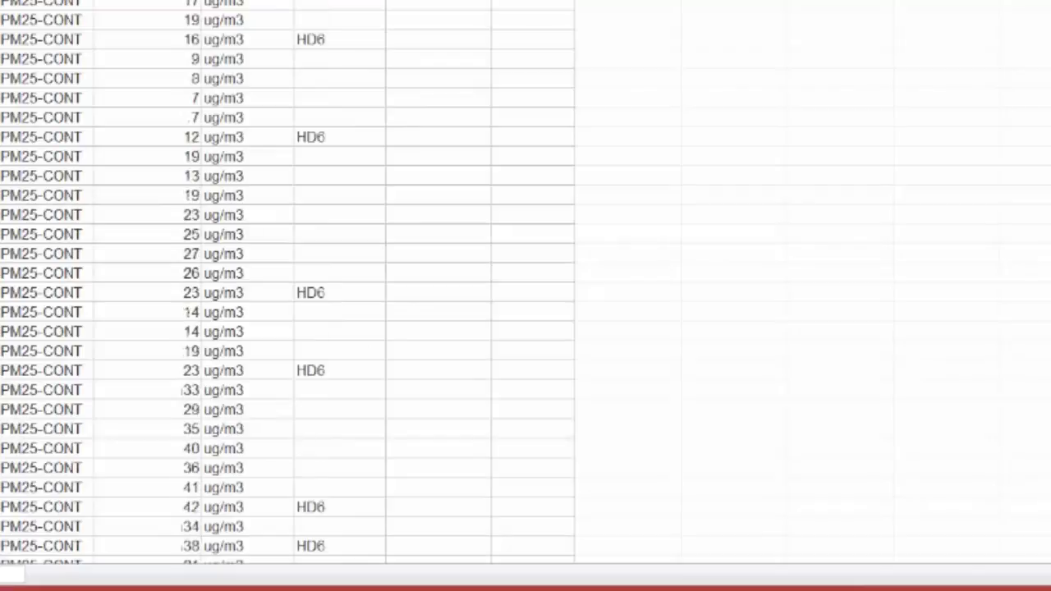
{"action": "left_click", "coordinate": [515, 486]}
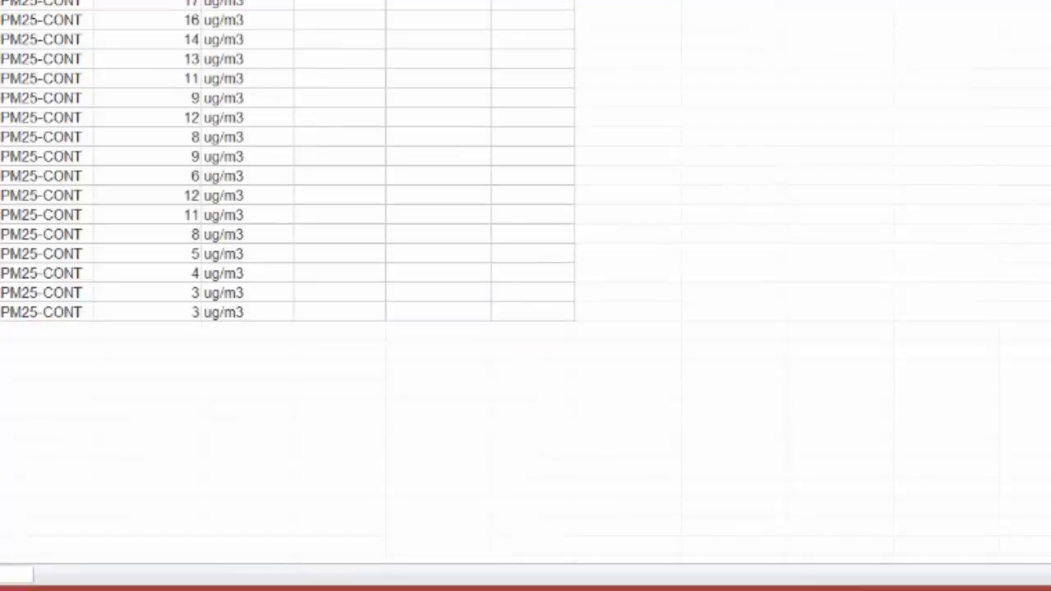
{"action": "scroll", "coordinate": [288, 164], "scroll_direction": "up", "scroll_amount": 1}
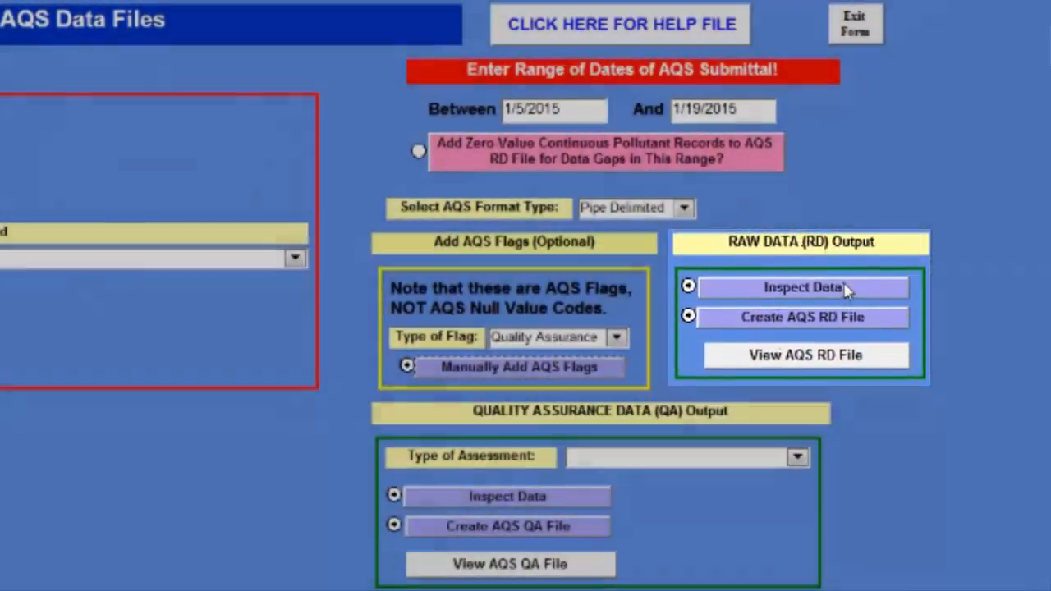
Step: Inspect the raw data report of hourly PM2.5 concentrations from start to end, checking null value codes, AQS flags and warnings
{"action": "left_click", "coordinate": [845, 287]}
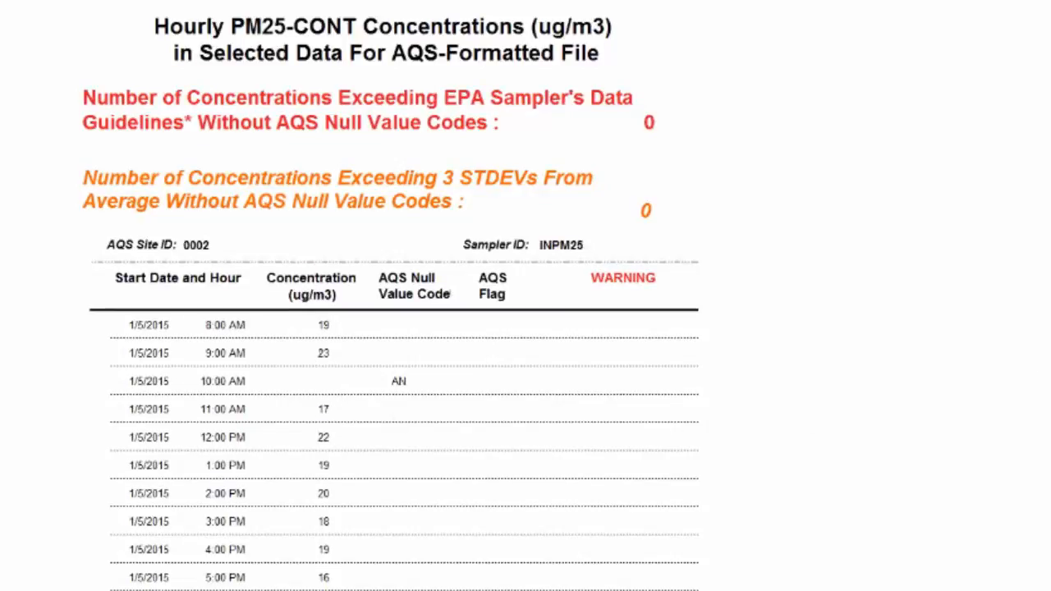
{"action": "scroll", "coordinate": [391, 328], "scroll_direction": "down", "scroll_amount": 3}
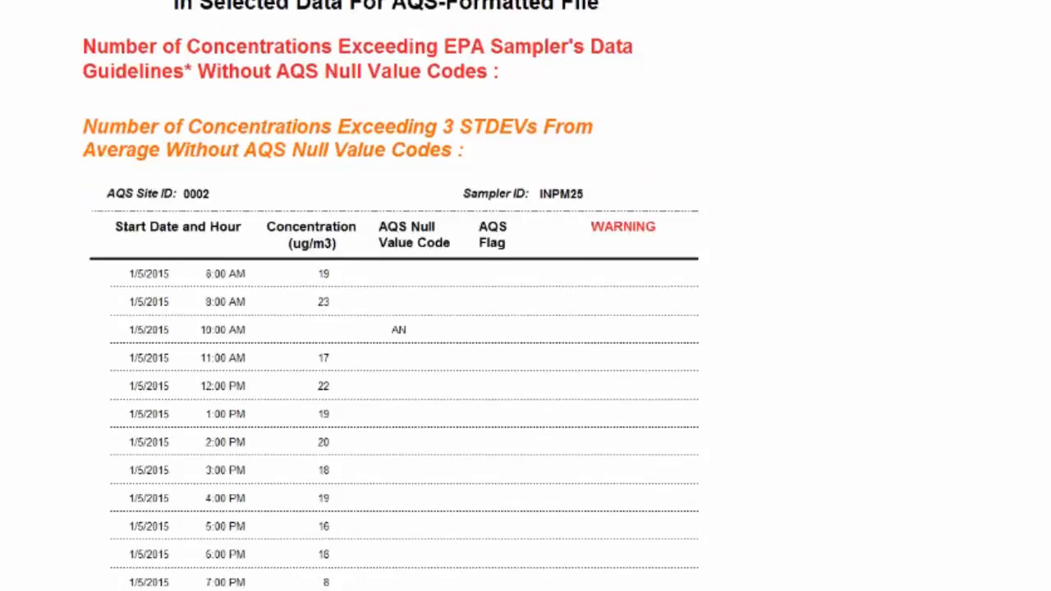
{"action": "scroll", "coordinate": [506, 494], "scroll_direction": "down", "scroll_amount": 4}
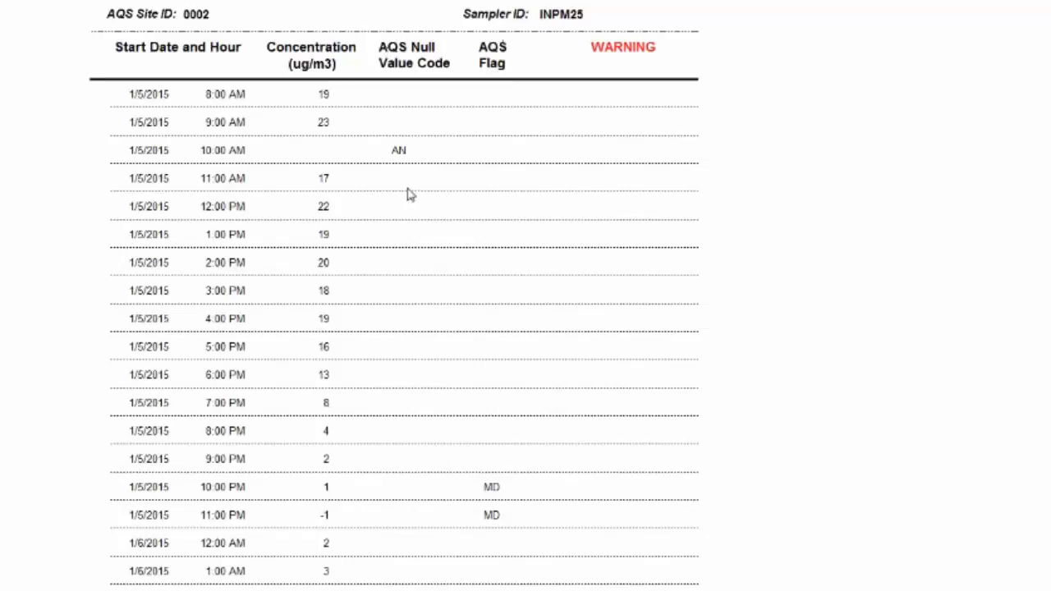
{"action": "scroll", "coordinate": [394, 295], "scroll_direction": "down", "scroll_amount": 10}
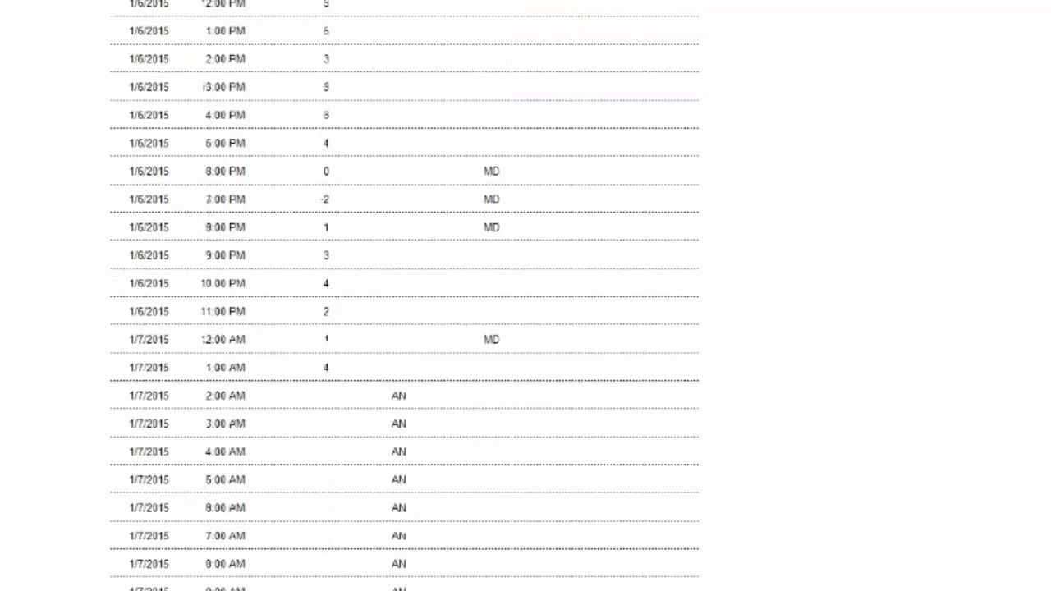
{"action": "scroll", "coordinate": [394, 295], "scroll_direction": "down", "scroll_amount": 3}
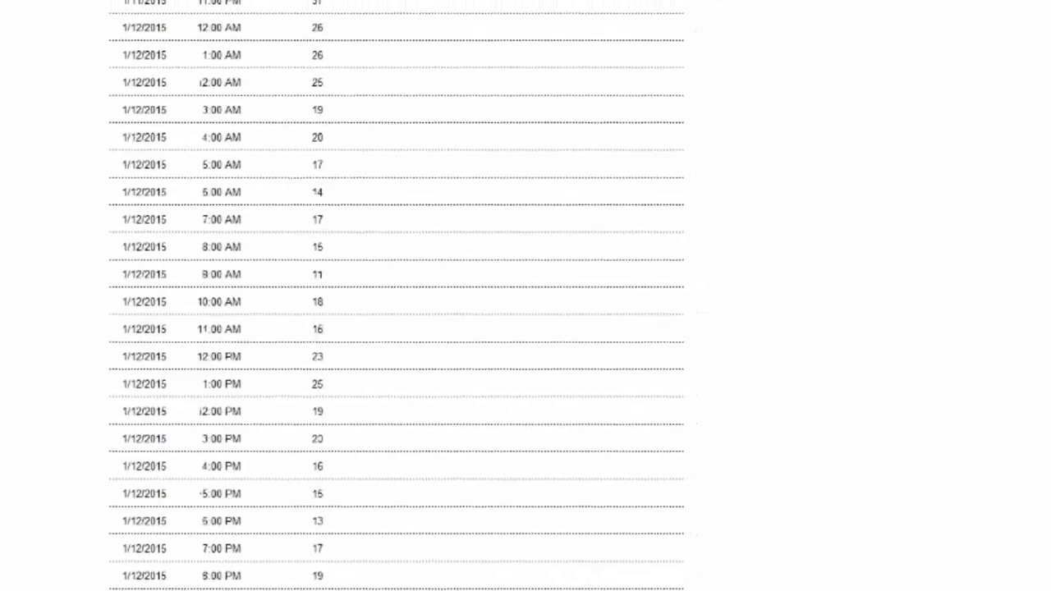
{"action": "scroll", "coordinate": [394, 296], "scroll_direction": "down", "scroll_amount": 20}
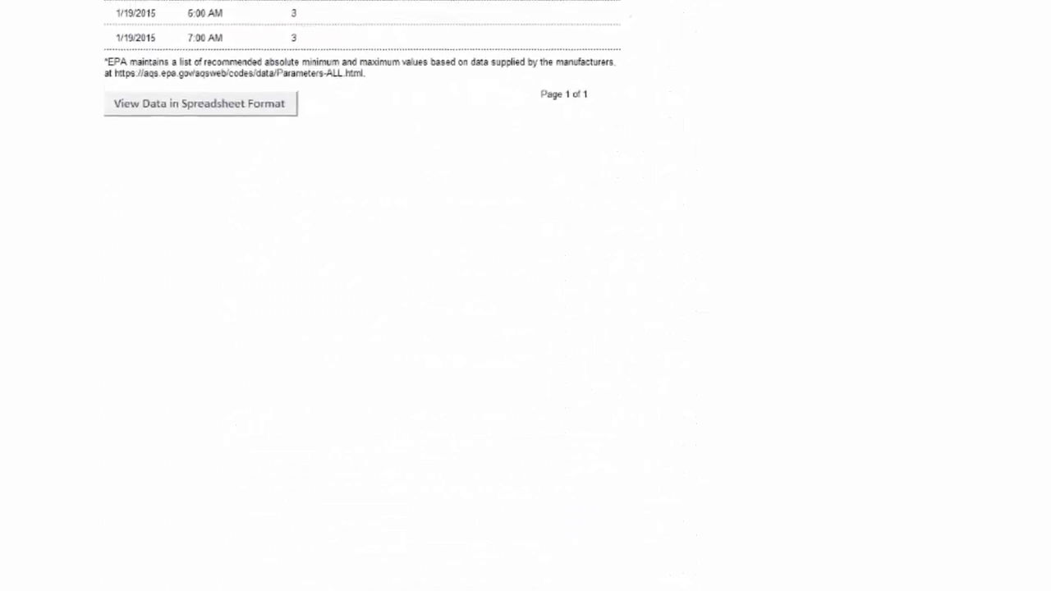
{"action": "scroll", "coordinate": [394, 295], "scroll_direction": "up", "scroll_amount": 2}
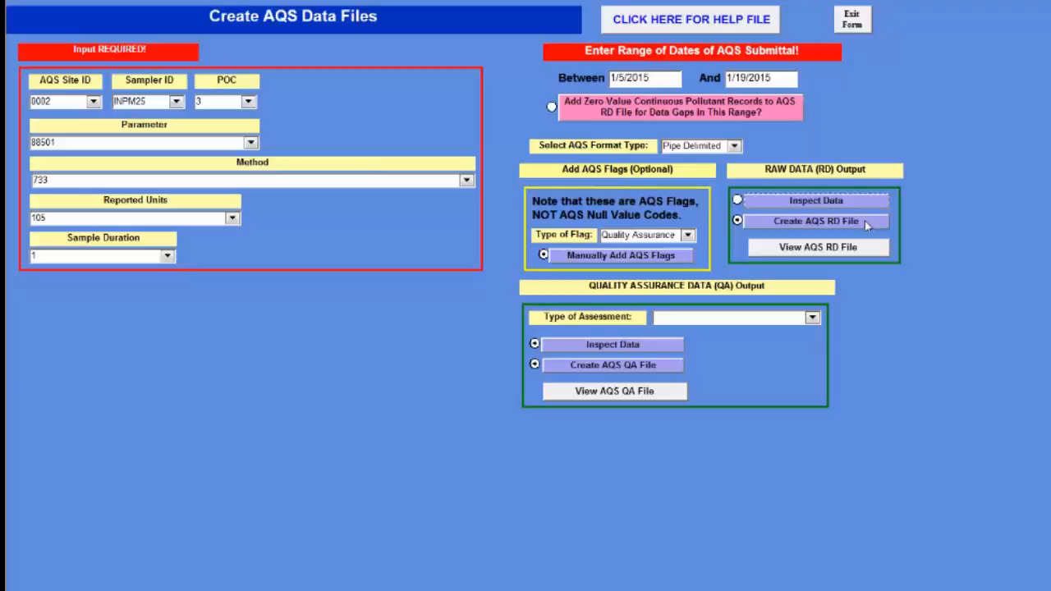
Step: Create the pipe-delimited AQS RD file for the selected date range and open it for viewing
{"action": "left_click", "coordinate": [864, 221]}
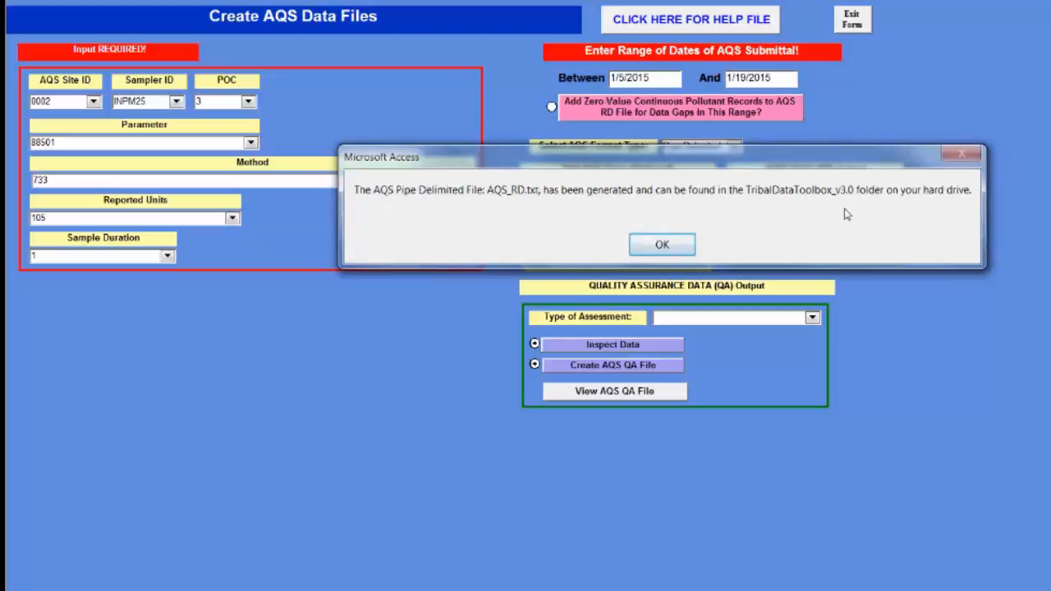
{"action": "left_click", "coordinate": [651, 249]}
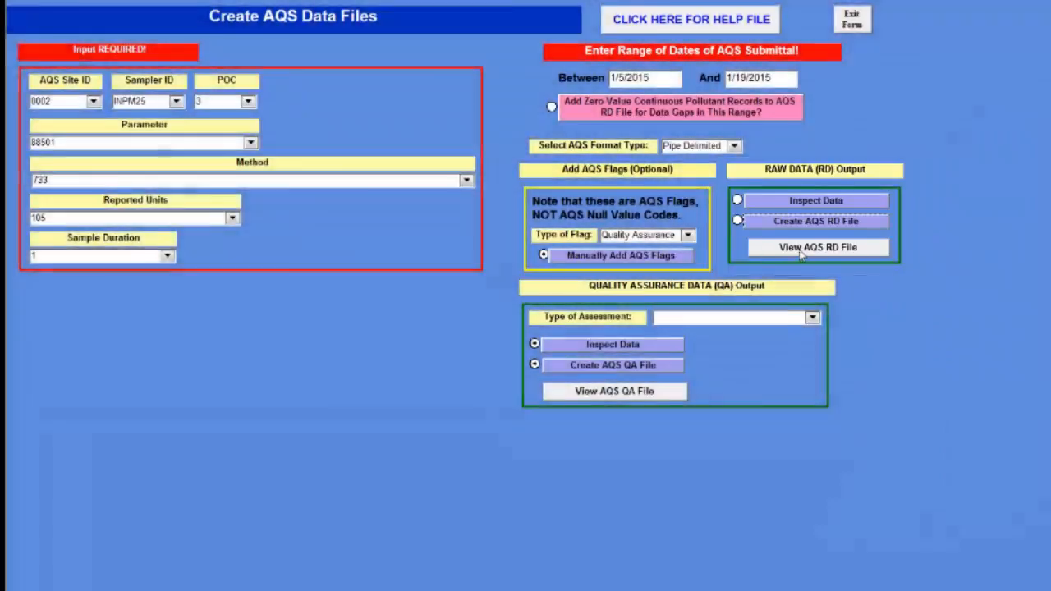
{"action": "left_click", "coordinate": [800, 253]}
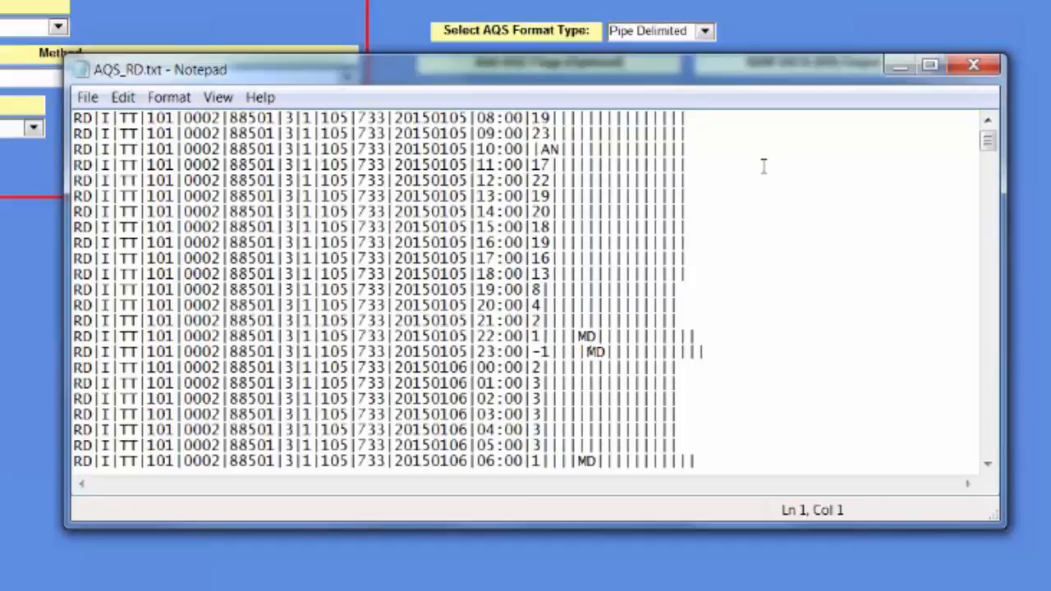
Step: Examine the records in AQS_RD.txt for the MD flags and AN null codes, returning to the start of the file
{"action": "left_click", "coordinate": [991, 450]}
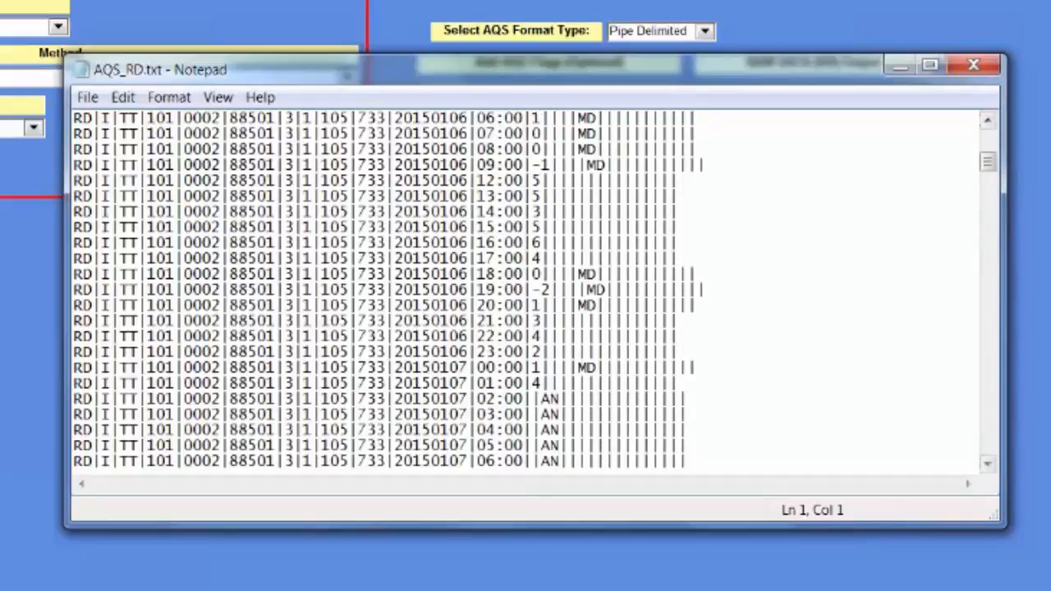
{"action": "left_click", "coordinate": [987, 467]}
{"action": "left_click", "coordinate": [988, 468]}
{"action": "left_click", "coordinate": [987, 469]}
{"action": "left_click_drag", "start_coordinate": [989, 166], "coordinate": [1004, 72]}
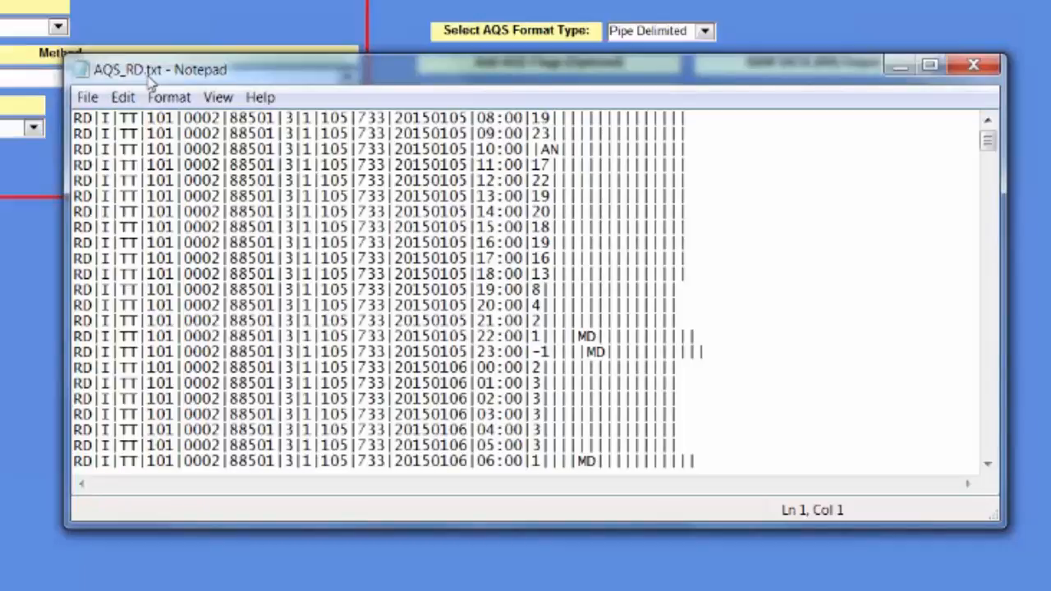
Step: Start saving a copy of AQS_RD.txt, choosing the IntoAQS folder inside the desktop's AQS folder as its location
{"action": "left_click", "coordinate": [87, 97]}
{"action": "left_click", "coordinate": [127, 189]}
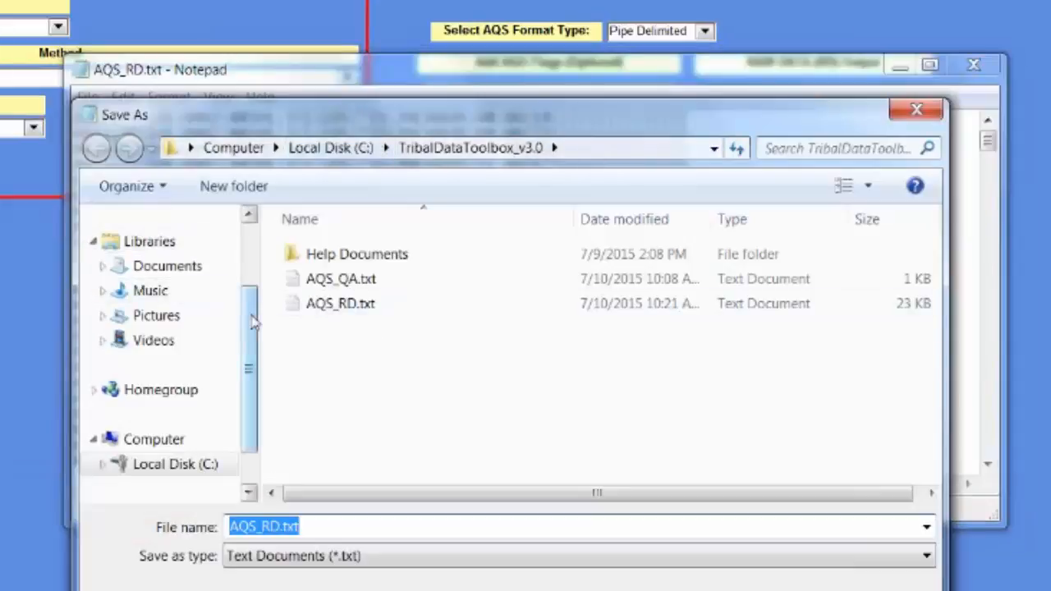
{"action": "scroll", "coordinate": [253, 323], "scroll_direction": "up", "scroll_amount": 2}
{"action": "left_click", "coordinate": [176, 259]}
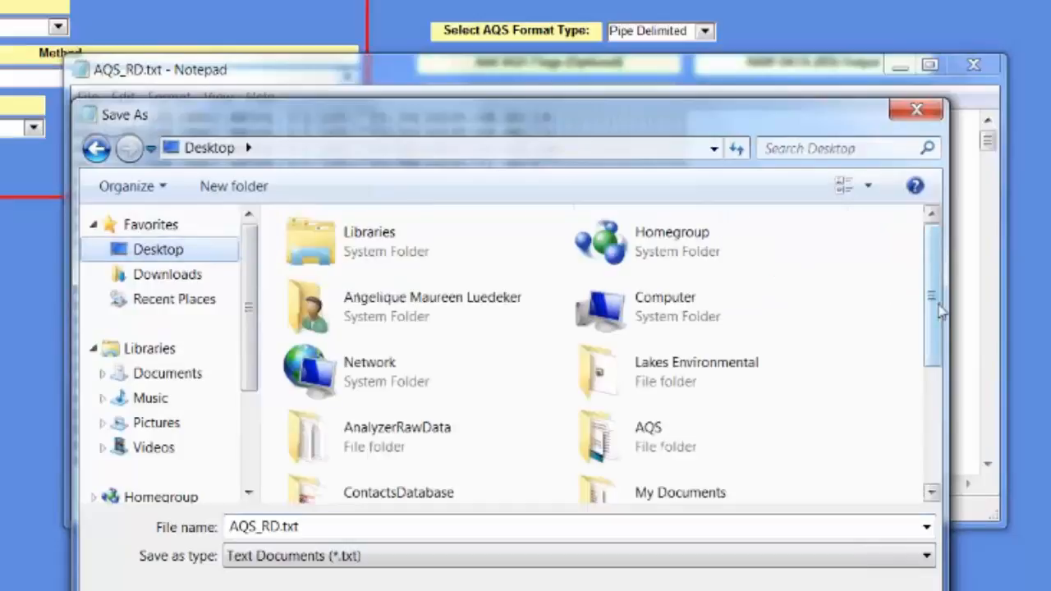
{"action": "double_click", "coordinate": [647, 442]}
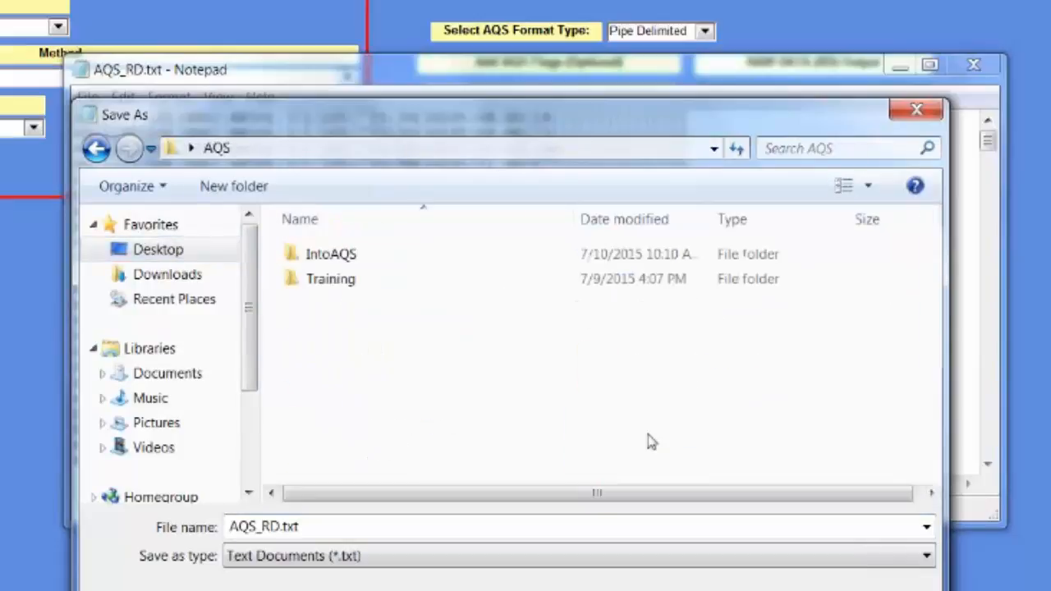
{"action": "double_click", "coordinate": [326, 255]}
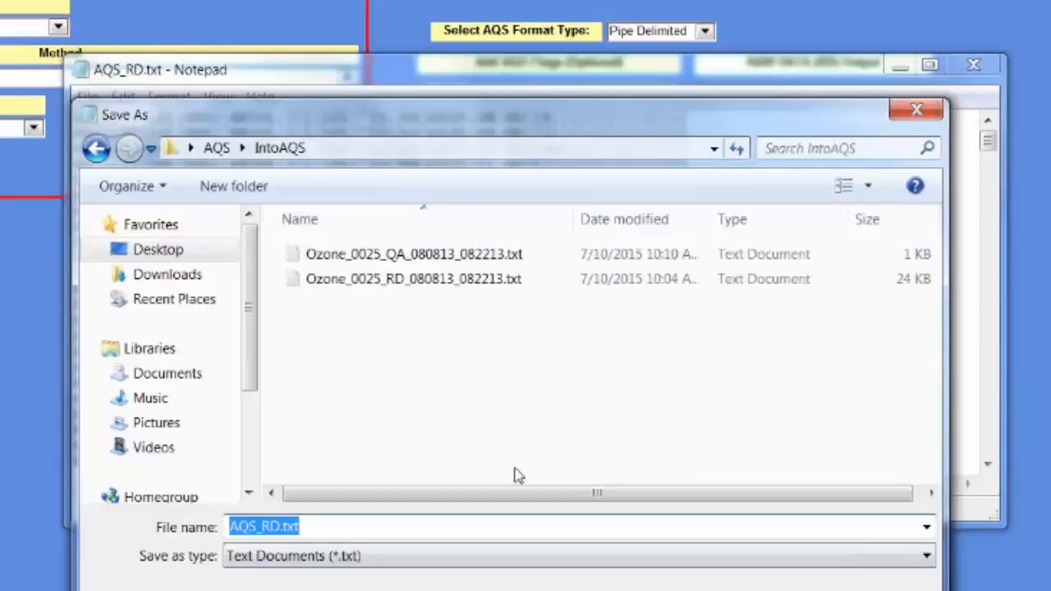
Step: Name the raw data copy PM25_0002_RD_010515_011915, save it as a text document and close the file
{"action": "type", "text": "PM25"}
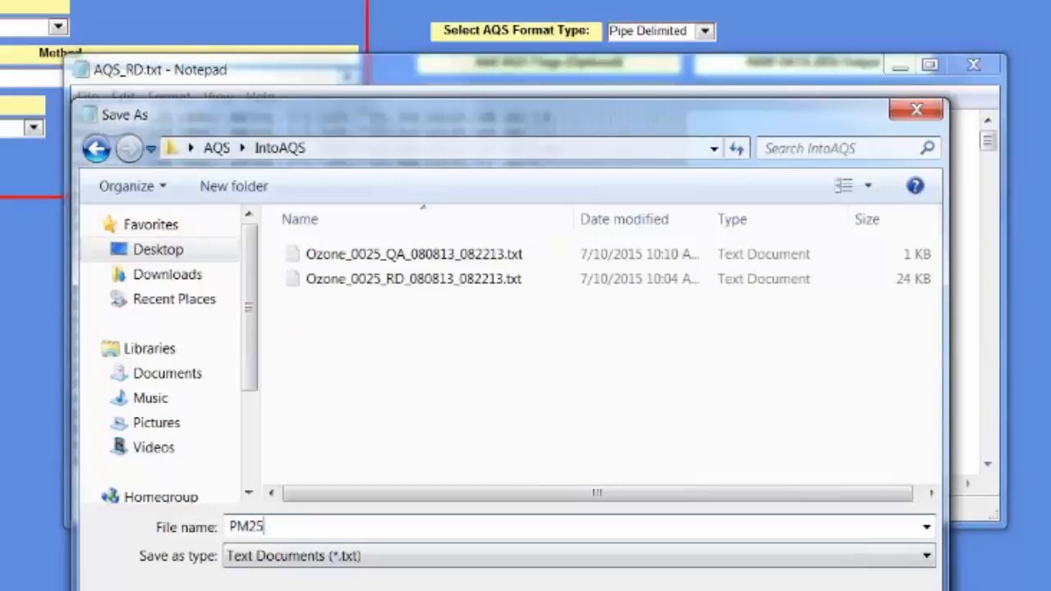
{"action": "type", "text": "_0002_"}
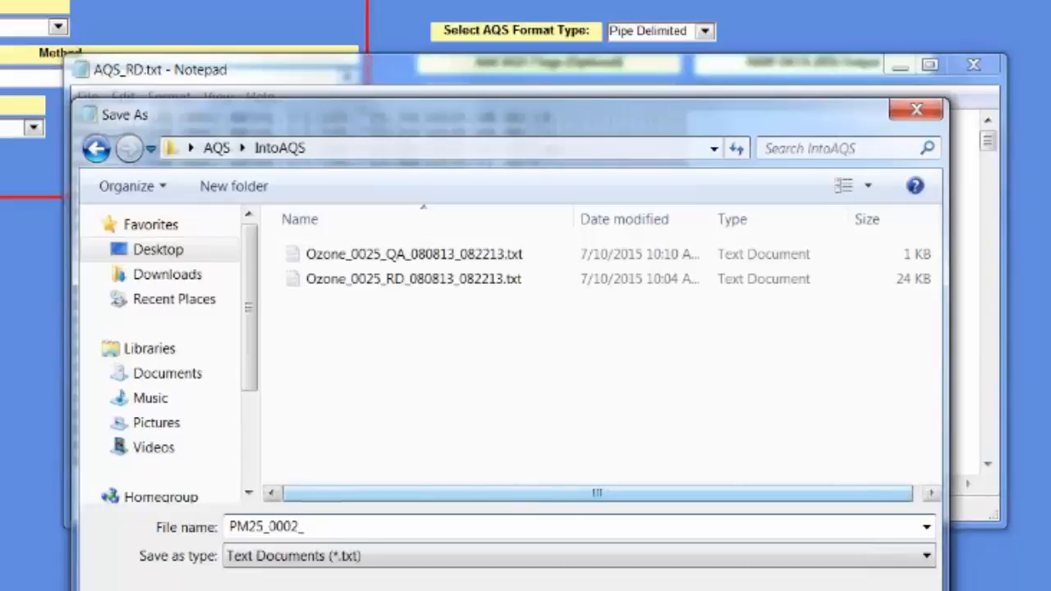
{"action": "type", "text": "RD_01051"}
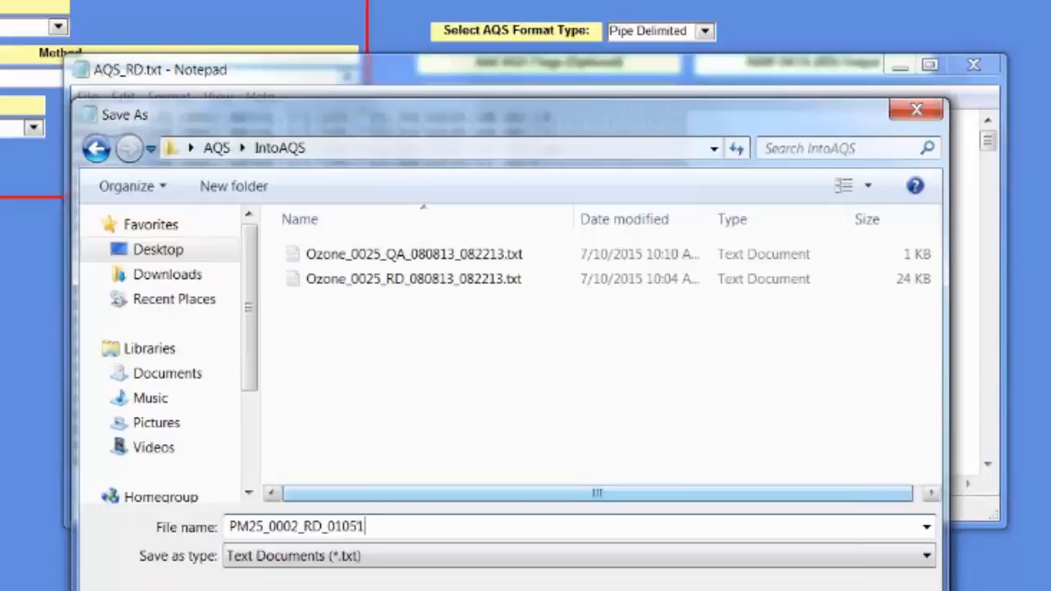
{"action": "type", "text": "5_0109"}
{"action": "type", "text": "1191"}
{"action": "type", "text": "5_011915"}
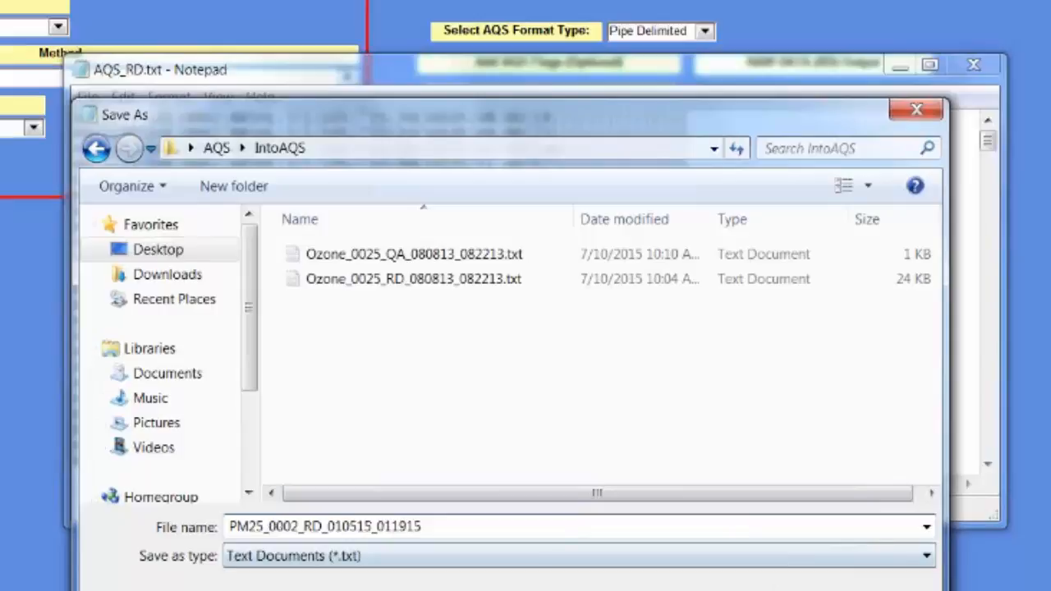
{"action": "key", "text": "Return"}
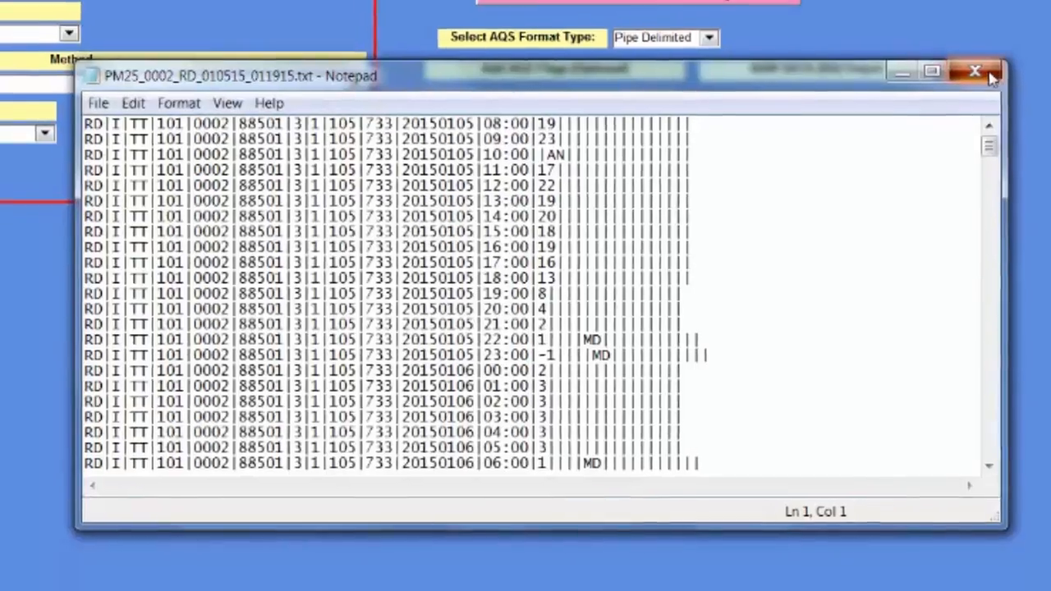
{"action": "left_click", "coordinate": [989, 73]}
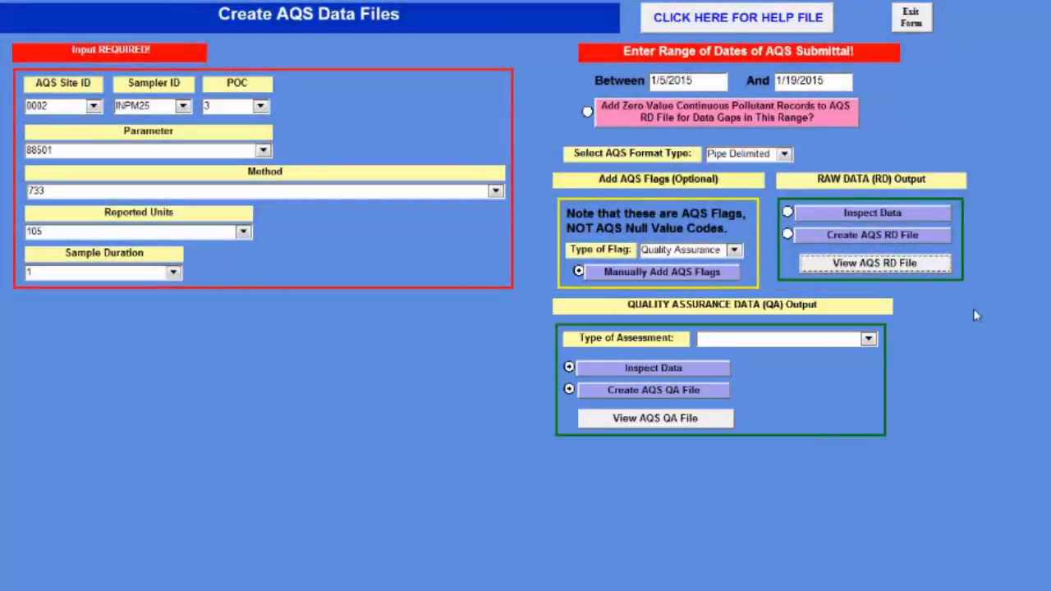
Step: Set the QA assessment type to Flow Rate Verification and try to inspect its data
{"action": "left_click", "coordinate": [868, 339]}
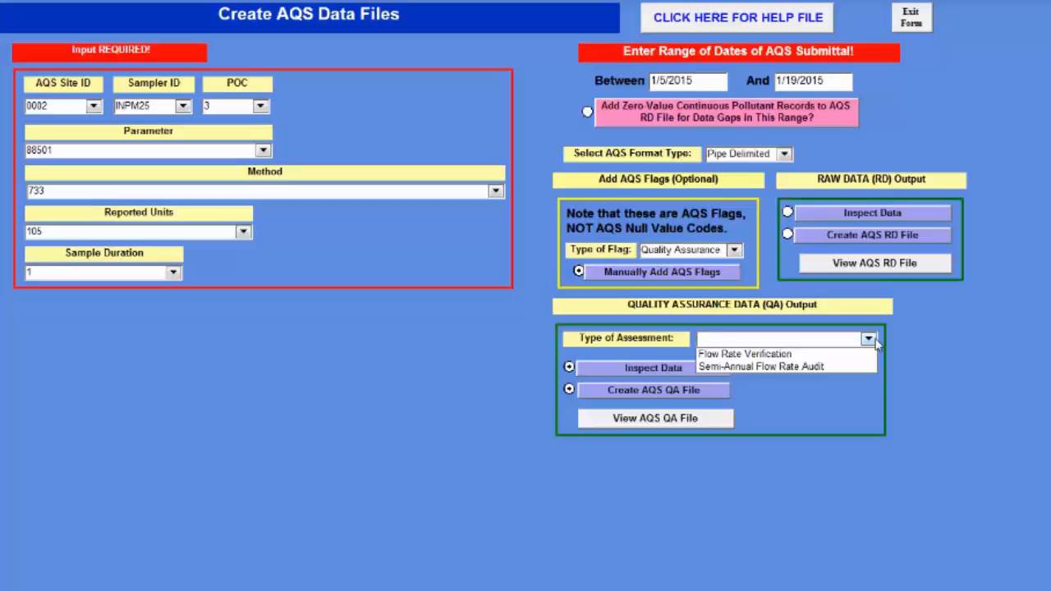
{"action": "left_click", "coordinate": [819, 355]}
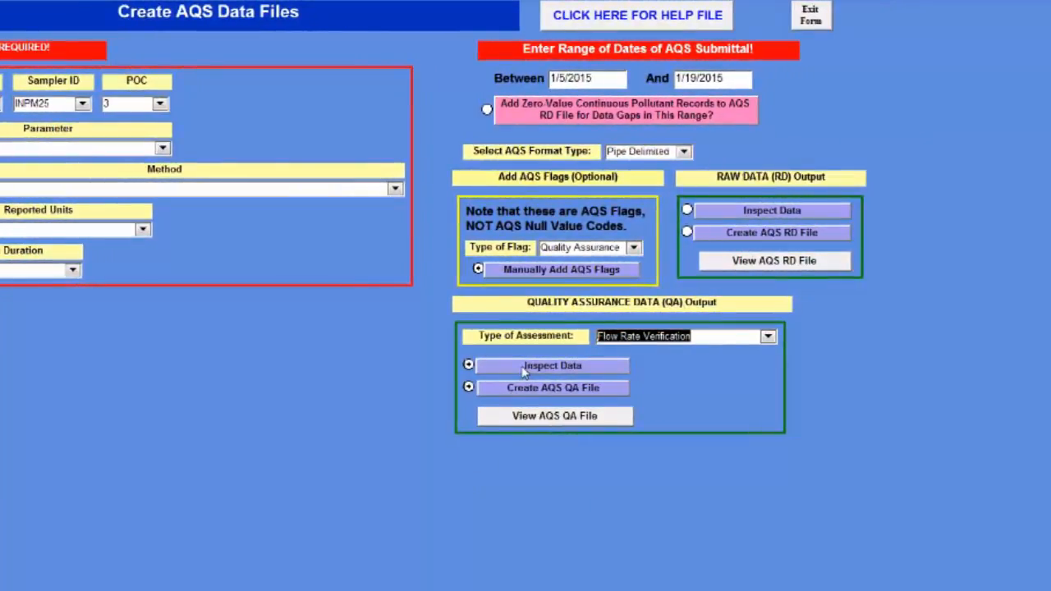
{"action": "left_click", "coordinate": [524, 371]}
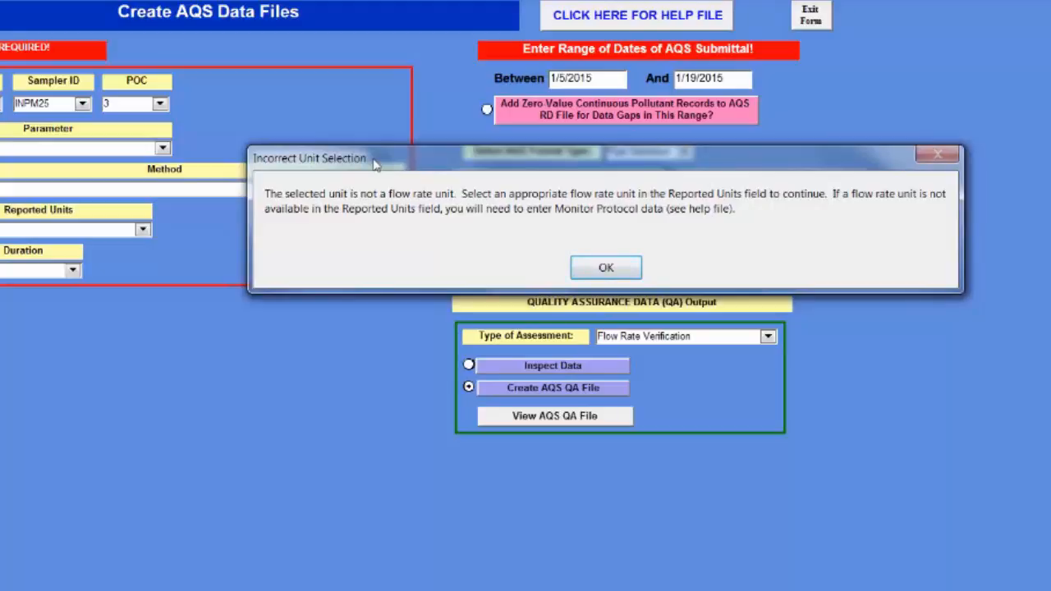
{"action": "left_click", "coordinate": [603, 269]}
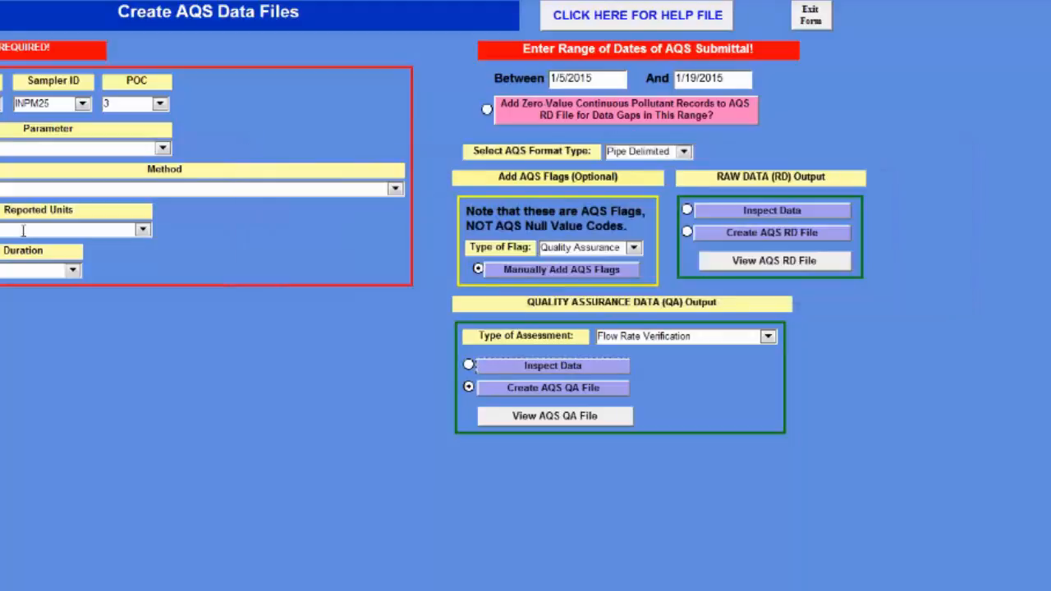
Step: Set the reported units to flow rate unit 118, inspect the flow rate verification records and close the table
{"action": "left_click", "coordinate": [143, 230]}
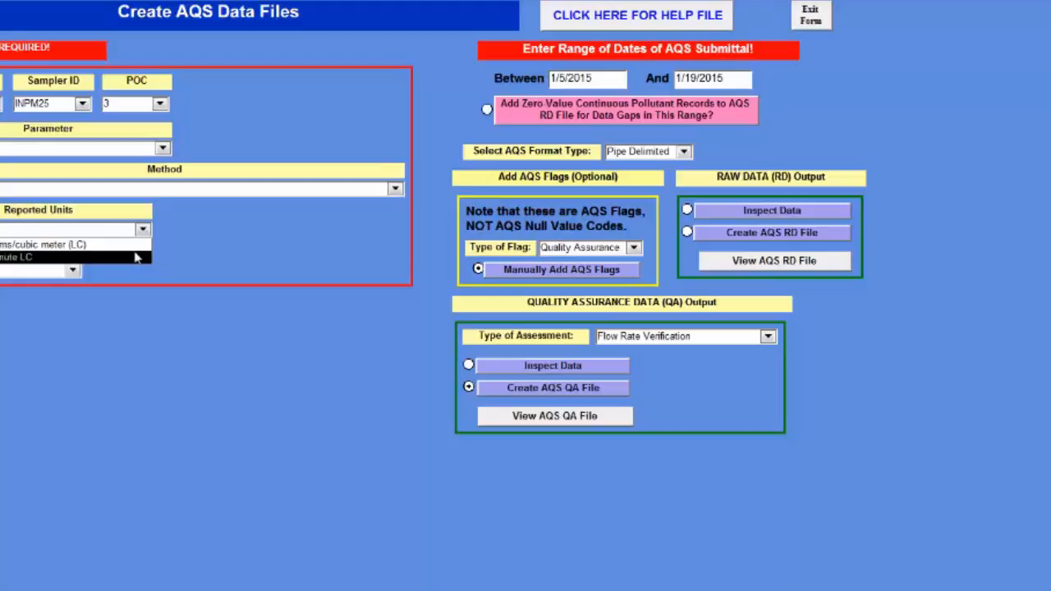
{"action": "left_click", "coordinate": [135, 256]}
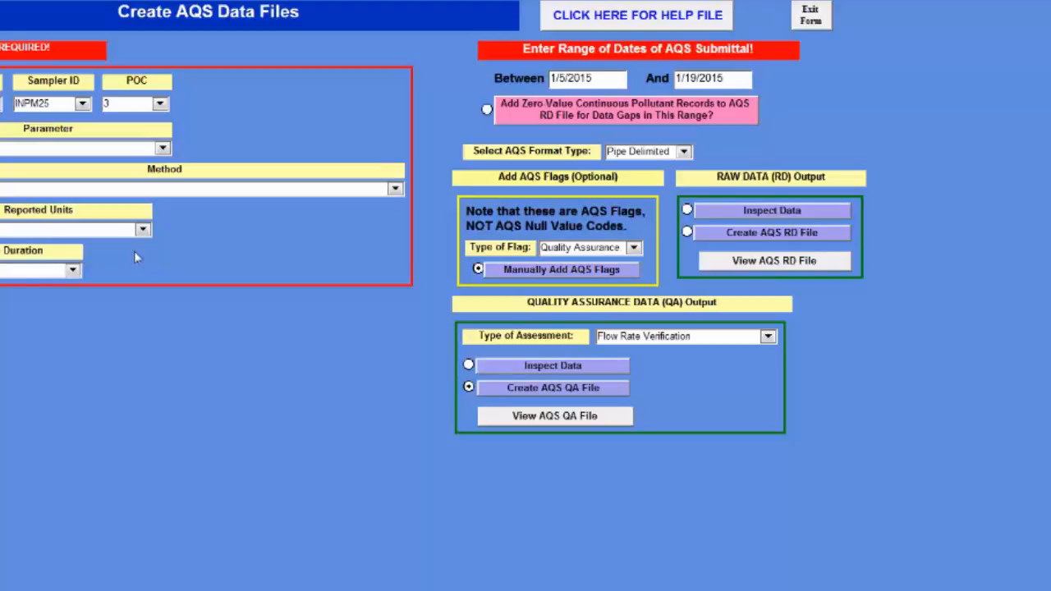
{"action": "left_click", "coordinate": [553, 367]}
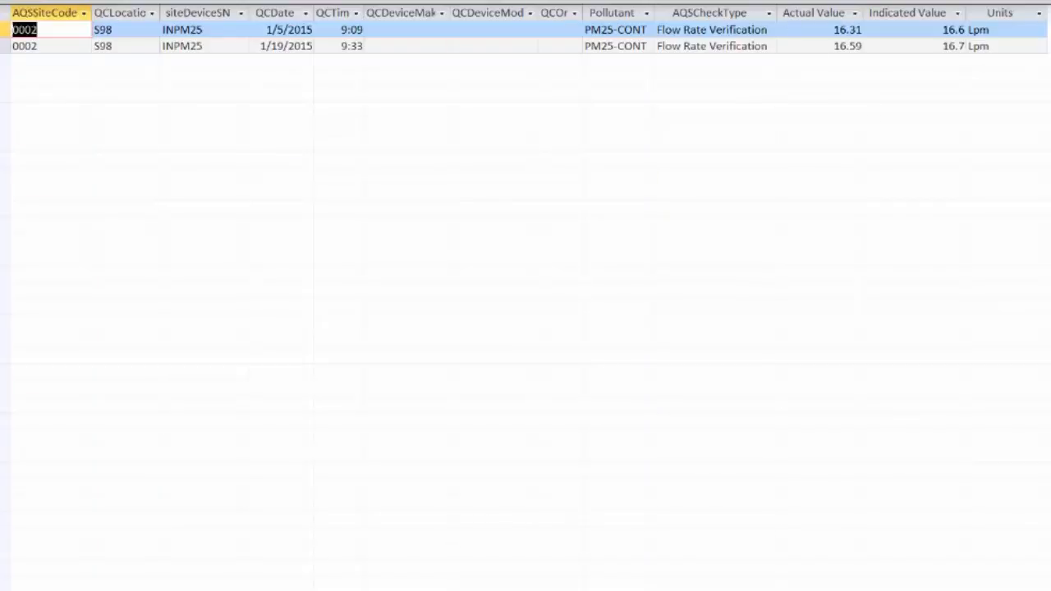
{"action": "key", "text": "ctrl+w"}
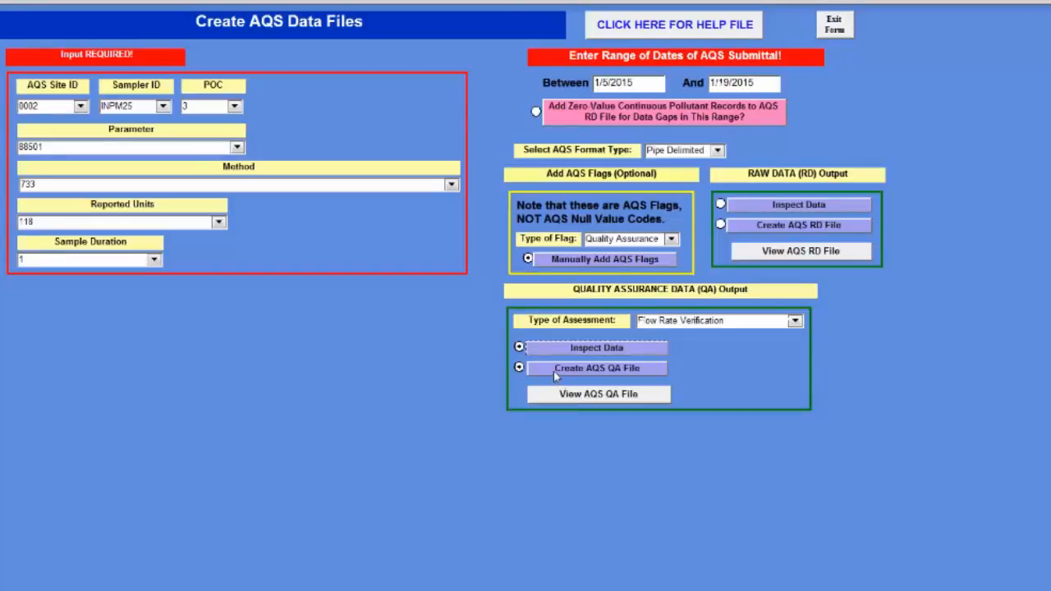
Step: Create the AQS QA file for the flow rate verifications and open it for viewing
{"action": "left_click", "coordinate": [555, 371]}
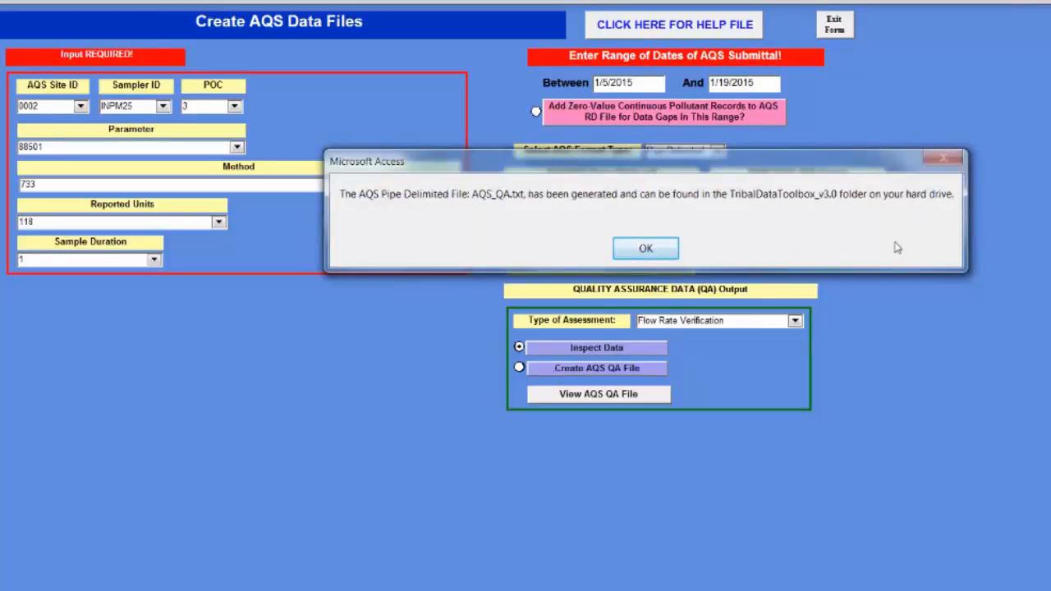
{"action": "left_click", "coordinate": [645, 251]}
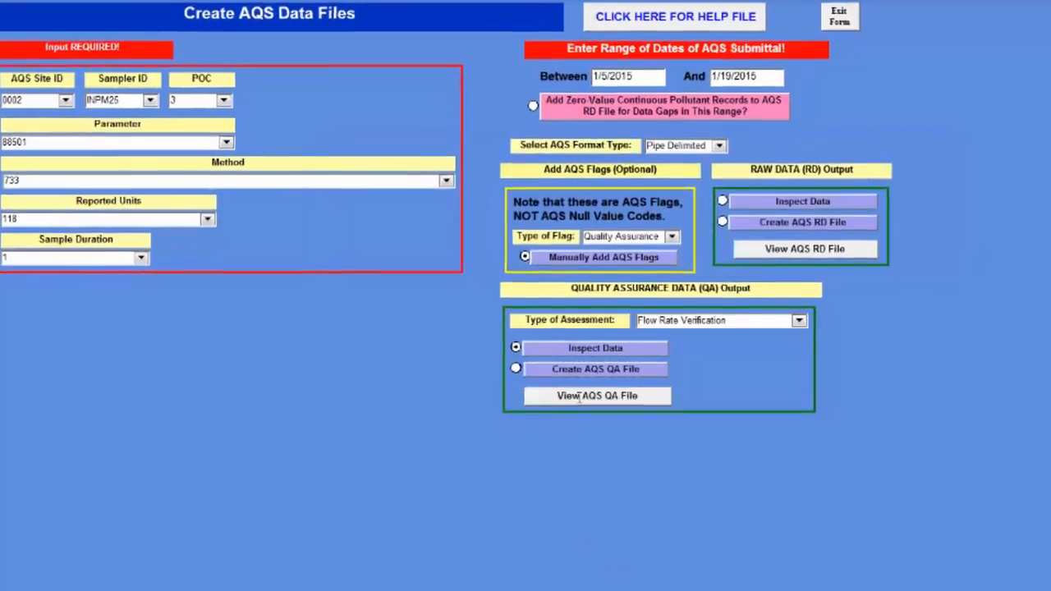
{"action": "left_click", "coordinate": [581, 397]}
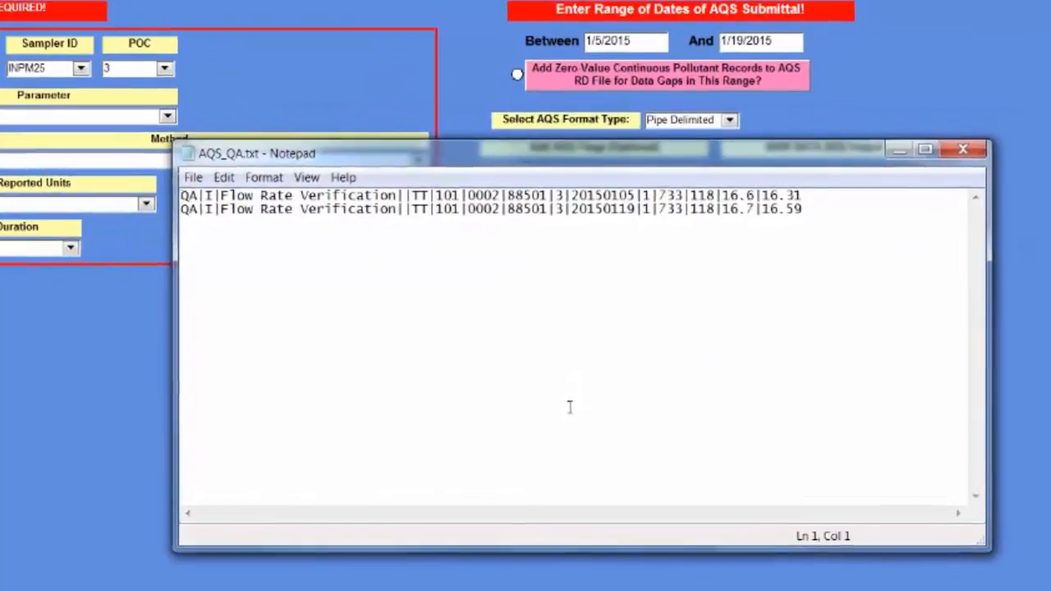
Step: Start saving a copy of the QA file and choose the IntoAQS folder inside the desktop's AQS folder as its destination
{"action": "left_click", "coordinate": [191, 177]}
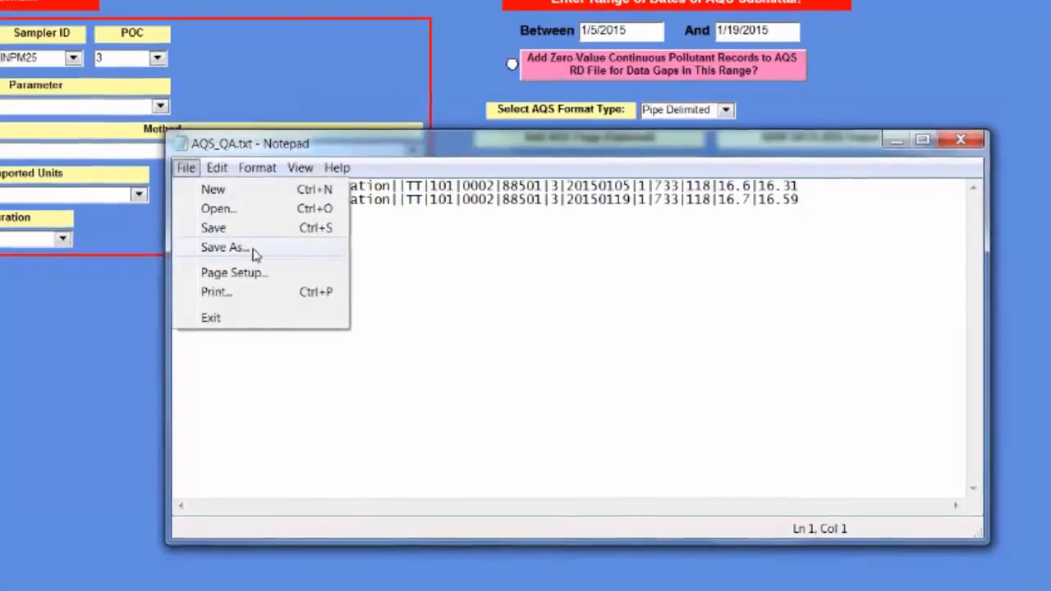
{"action": "left_click", "coordinate": [234, 211]}
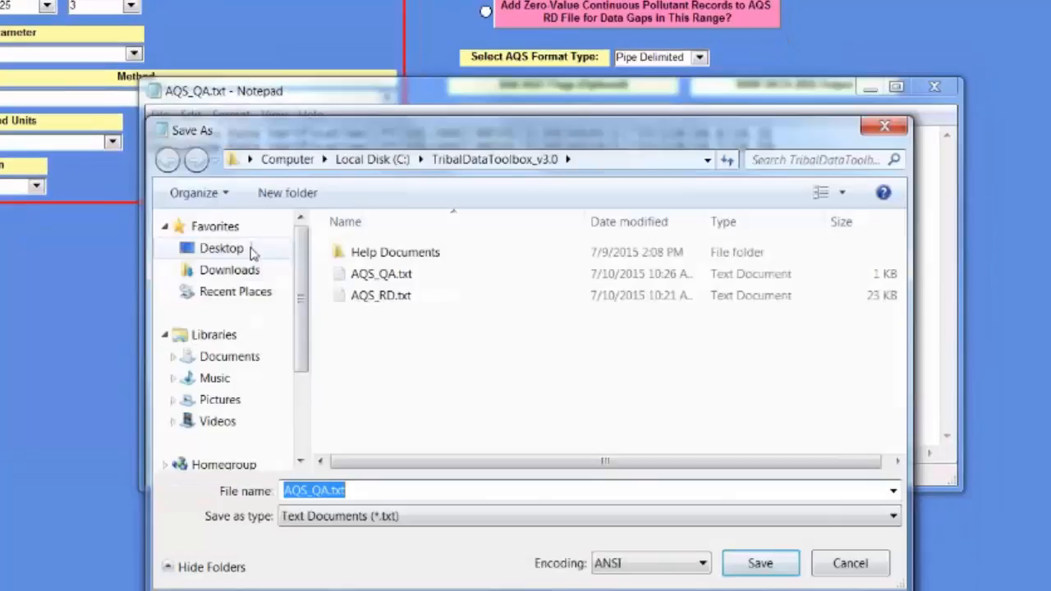
{"action": "left_click", "coordinate": [255, 263]}
{"action": "left_click", "coordinate": [645, 436]}
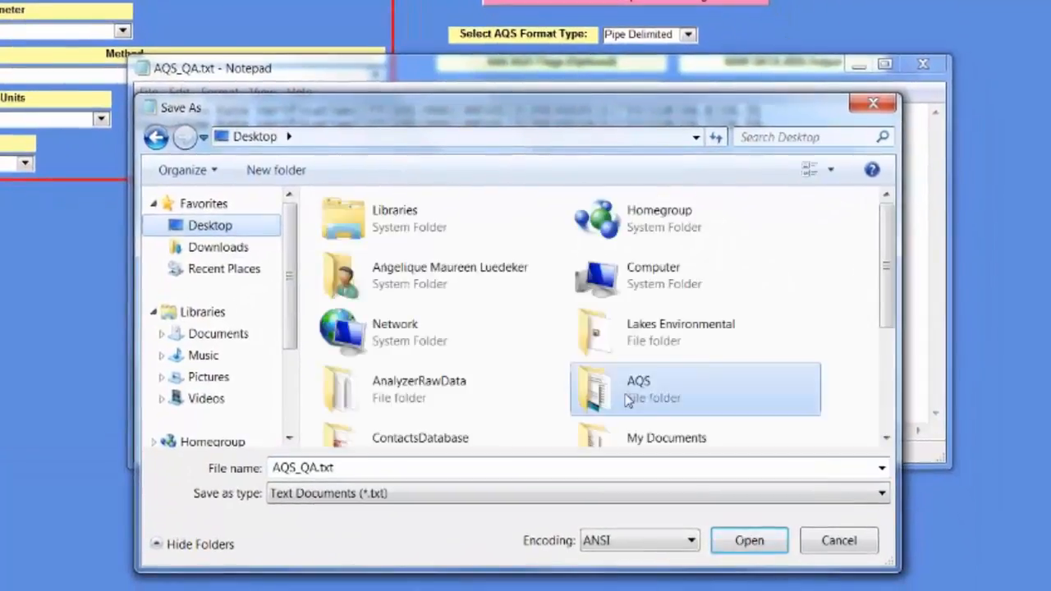
{"action": "double_click", "coordinate": [627, 399]}
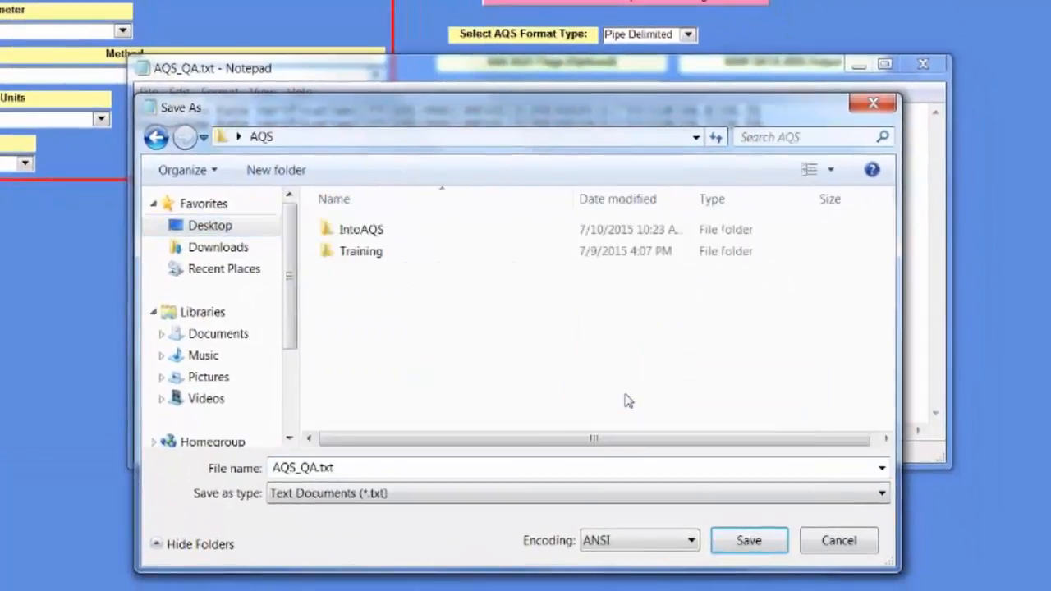
{"action": "double_click", "coordinate": [358, 230]}
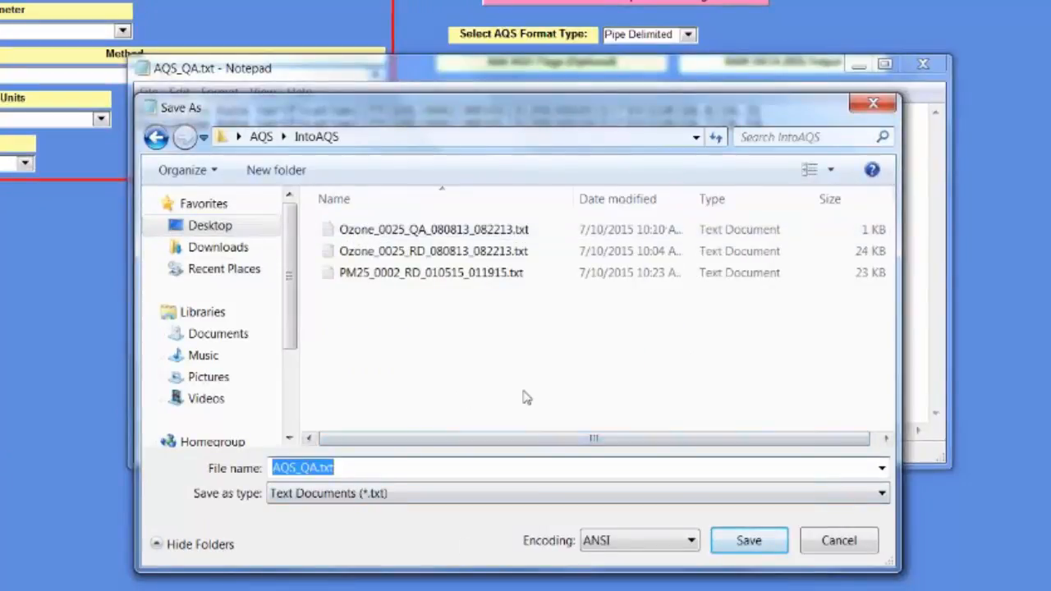
Step: Name the QA file copy PM25_0002_QA_010515_011915 and save it as a text document
{"action": "type", "text": "PM2"}
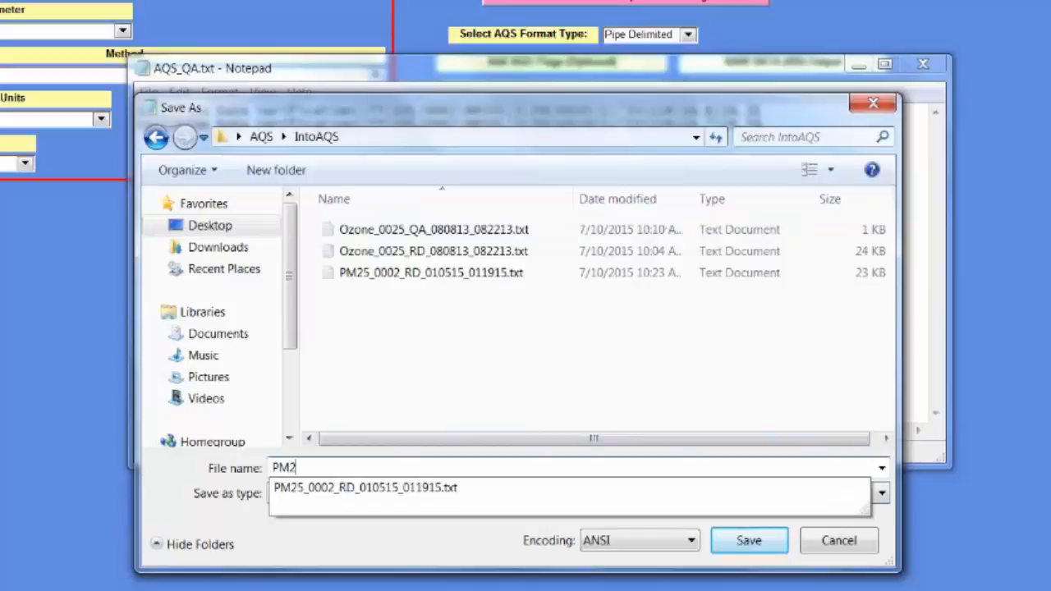
{"action": "type", "text": "5_0002_Q"}
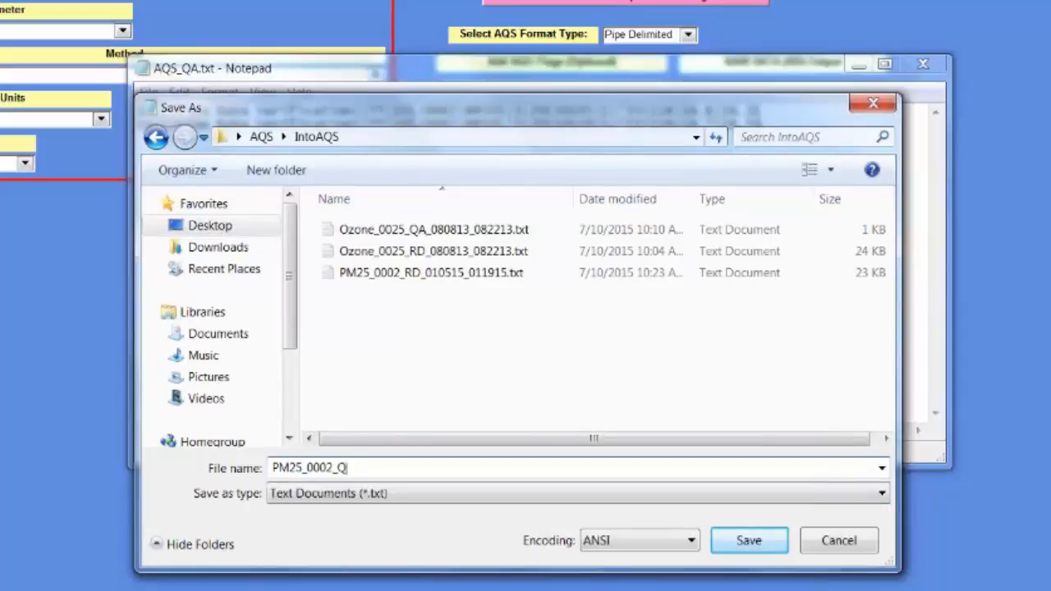
{"action": "type", "text": "A_010515_011915"}
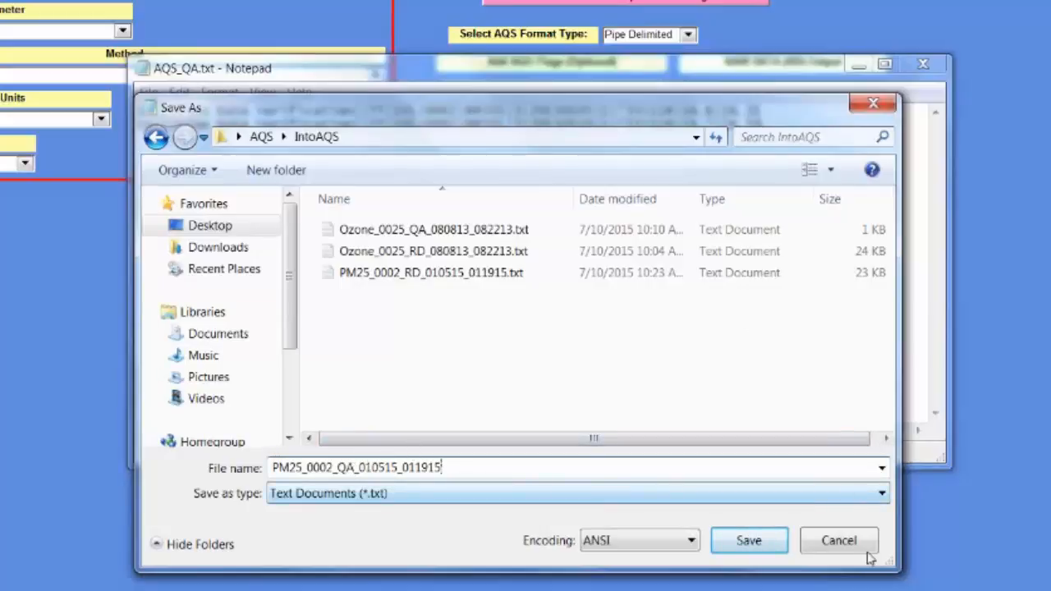
{"action": "left_click", "coordinate": [749, 542]}
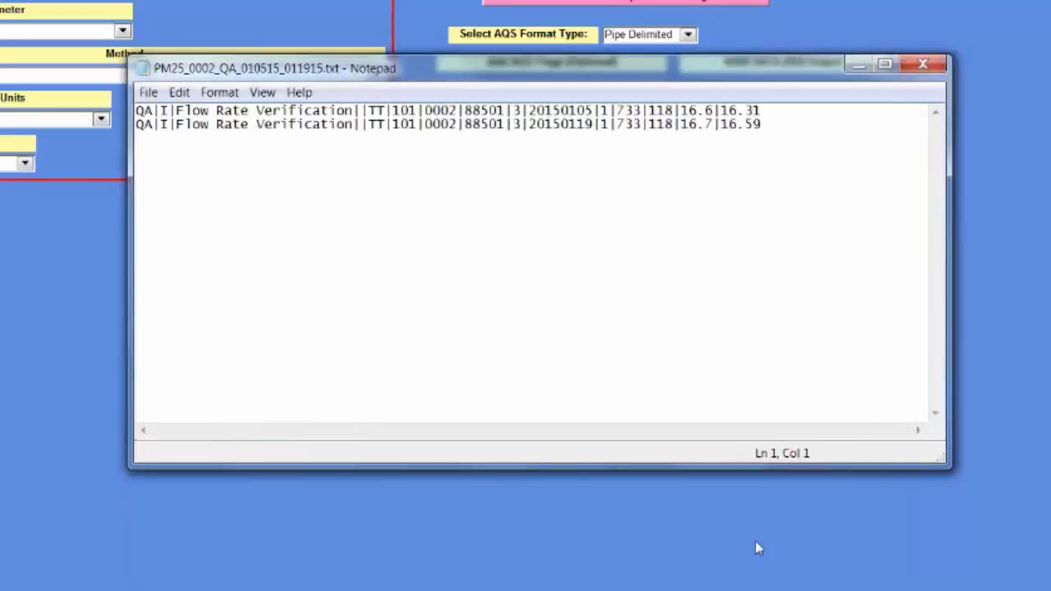